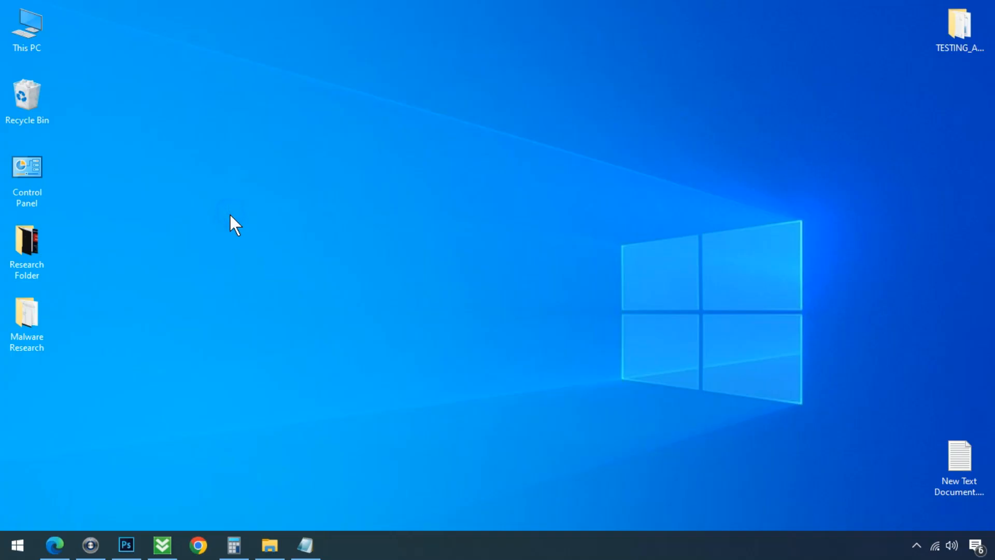
# Create a new text document on the desktop and name it ChromeTool.txt.
pyautogui.rightClick(229, 214)
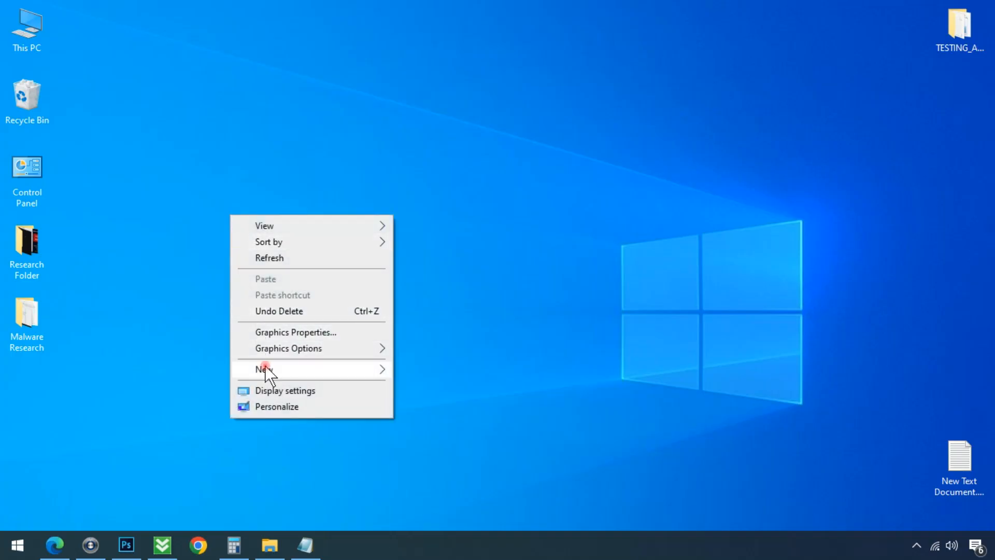
pyautogui.moveTo(340, 372)
pyautogui.click(462, 504)
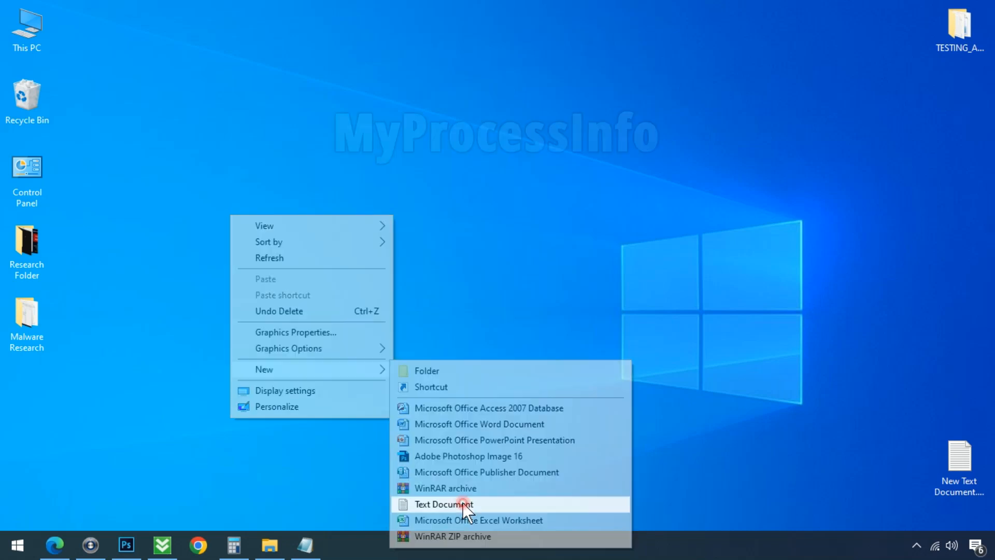
pyautogui.write('Chrom')
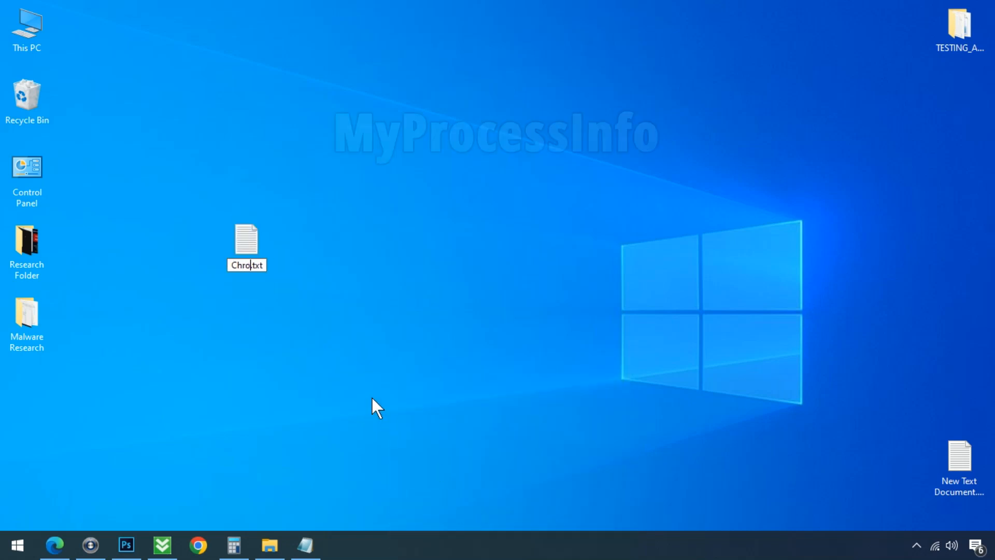
pyautogui.write('eTool')
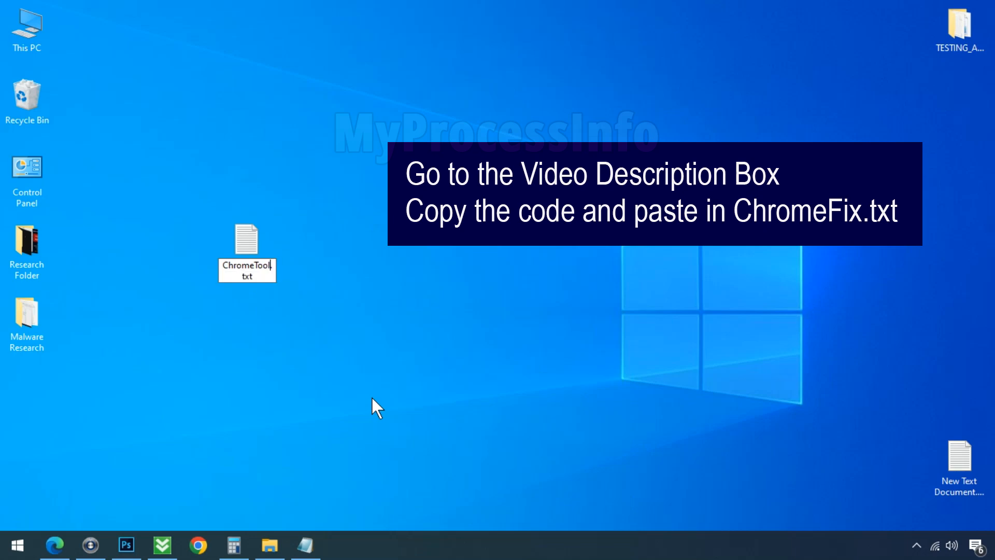
pyautogui.press('Return')
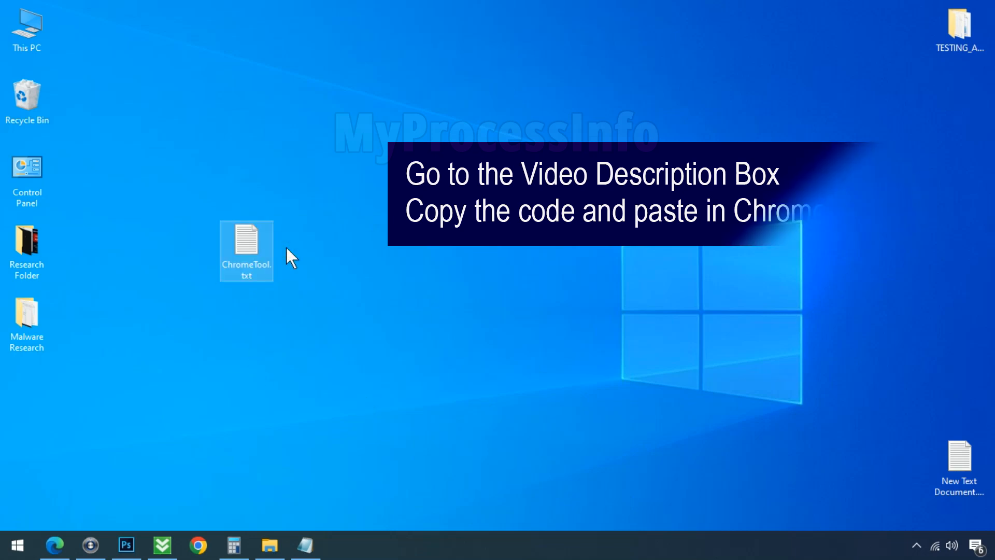
# Switch to Microsoft Edge and copy the entire script from the Google Policy Removal Code blog post.
pyautogui.click(55, 544)
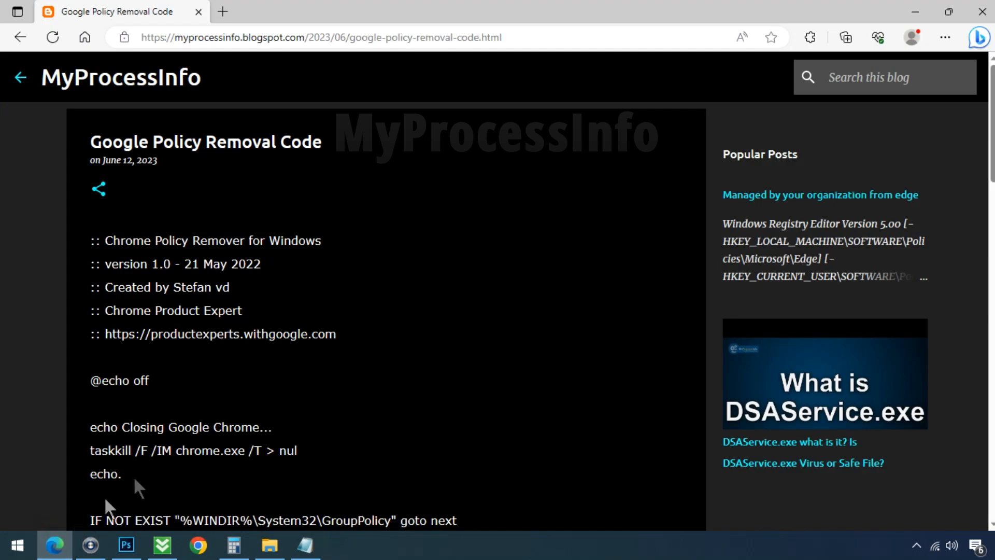
pyautogui.scroll(-20, 218, 293)
pyautogui.scroll(15, 156, 337)
pyautogui.scroll(10, 154, 330)
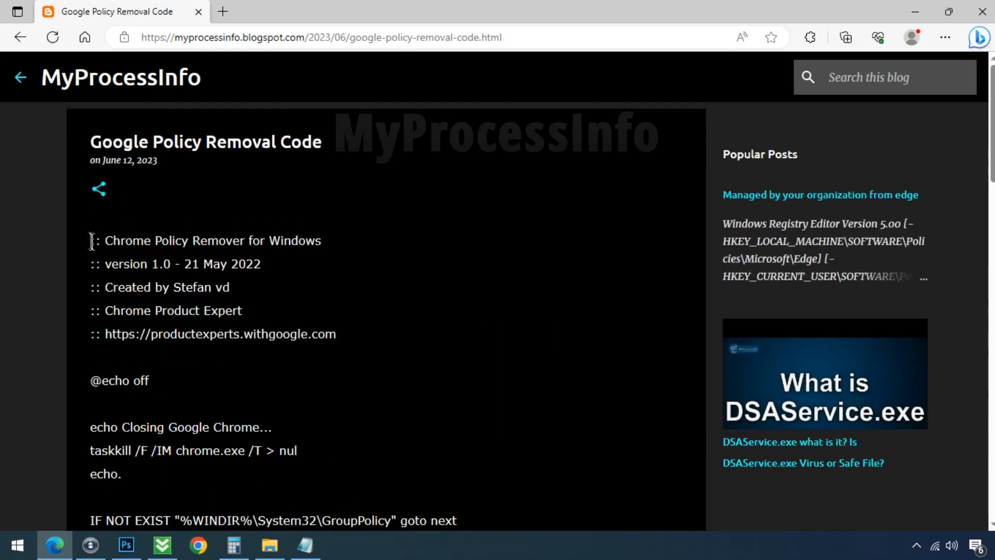
pyautogui.scroll(-20, 92, 241)
pyautogui.keyDown('shift'); pyautogui.click(122, 299); pyautogui.keyUp('shift')
pyautogui.scroll(20, 267, 325)
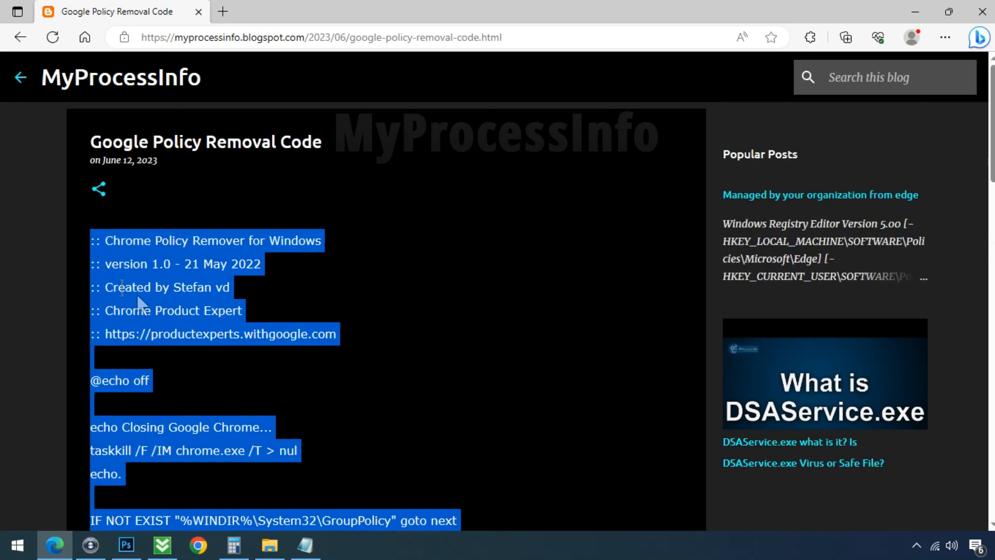
pyautogui.rightClick(210, 244)
pyautogui.click(230, 259)
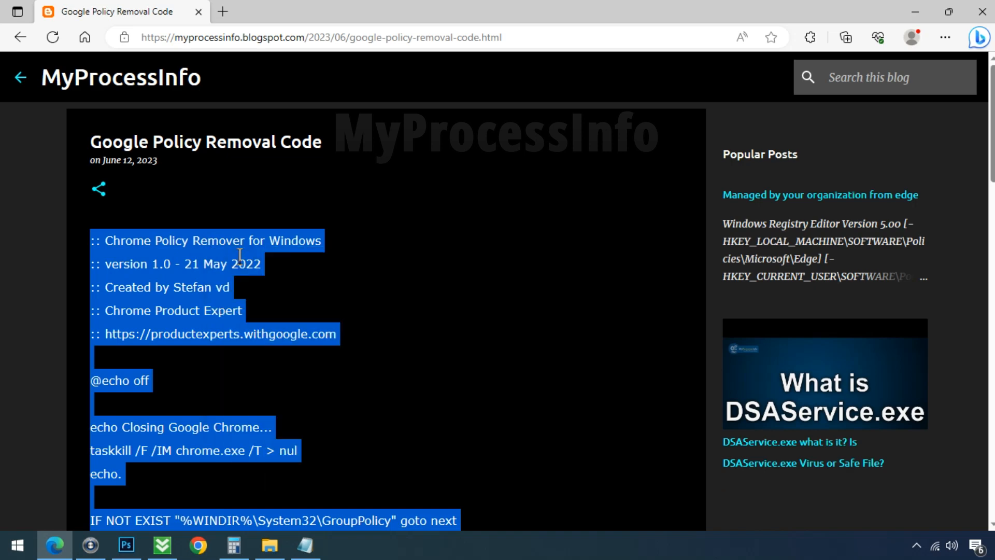
# Minimize the browser, open ChromeTool.txt from the desktop in Notepad and paste the copied script into it.
pyautogui.click(915, 18)
pyautogui.doubleClick(259, 252)
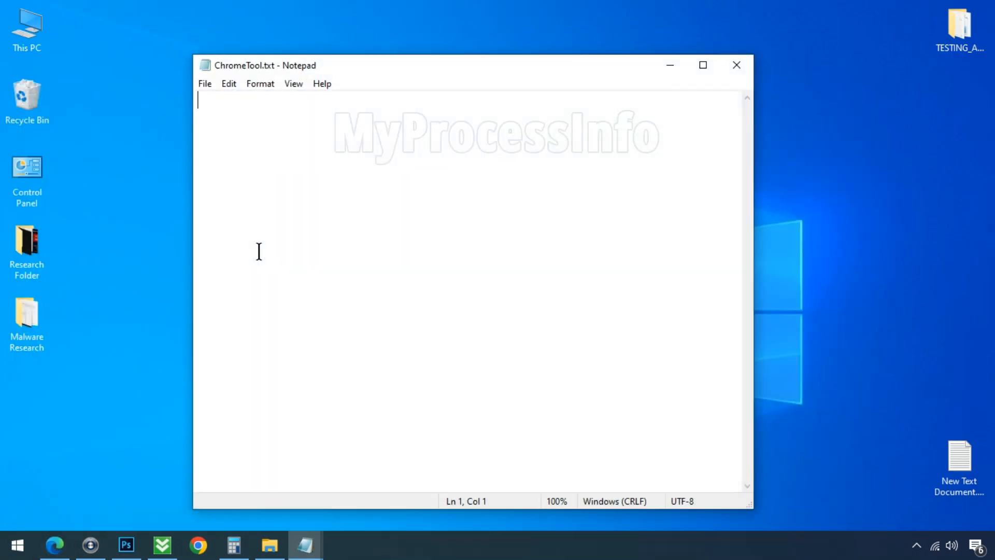
pyautogui.rightClick(226, 112)
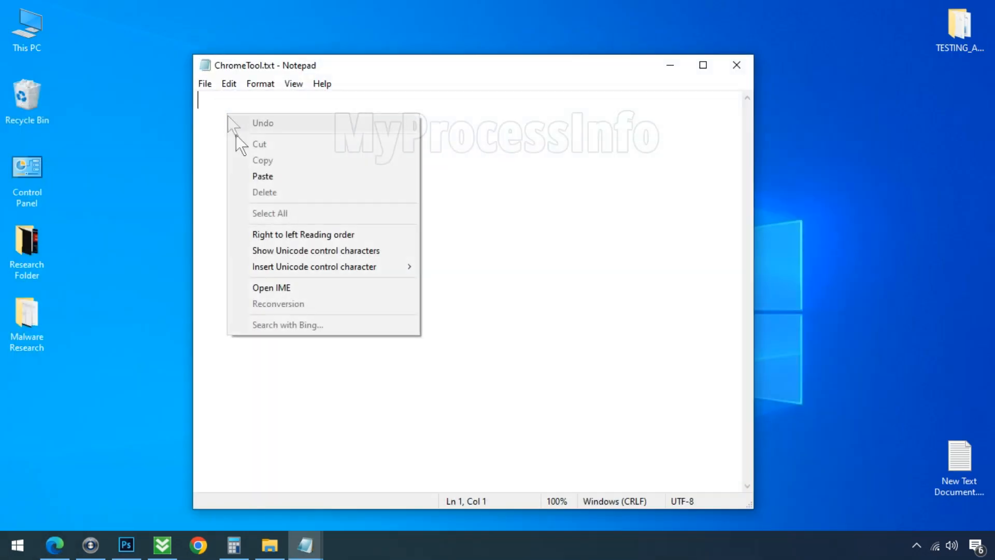
pyautogui.click(248, 175)
pyautogui.scroll(12, 317, 250)
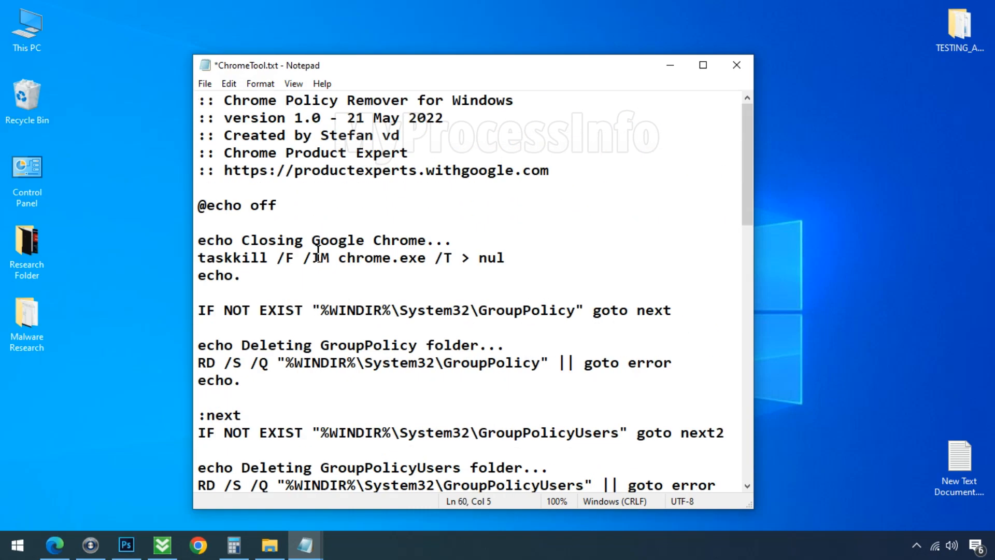
# Save the script on the desktop as the batch file ChromeTool.bat and close Notepad.
pyautogui.click(205, 83)
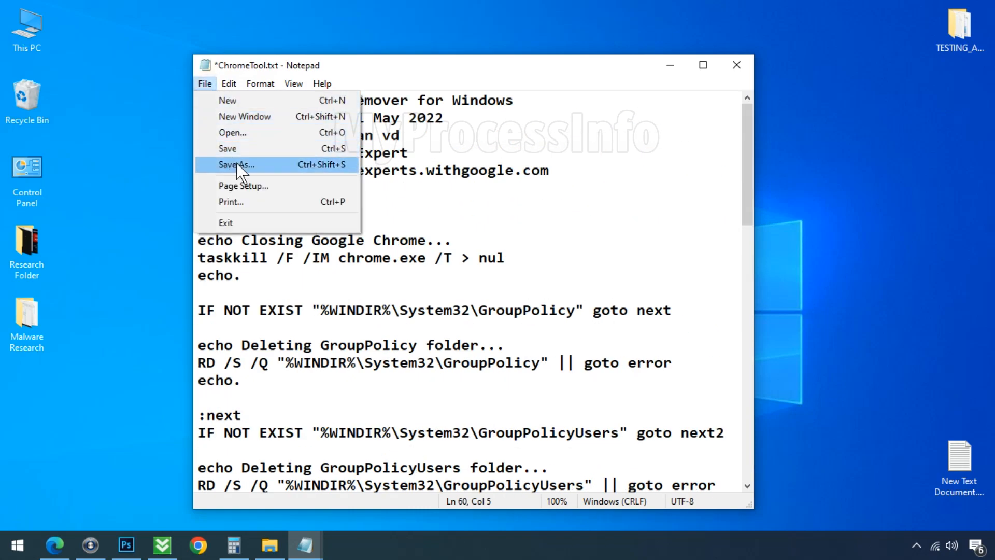
pyautogui.click(236, 164)
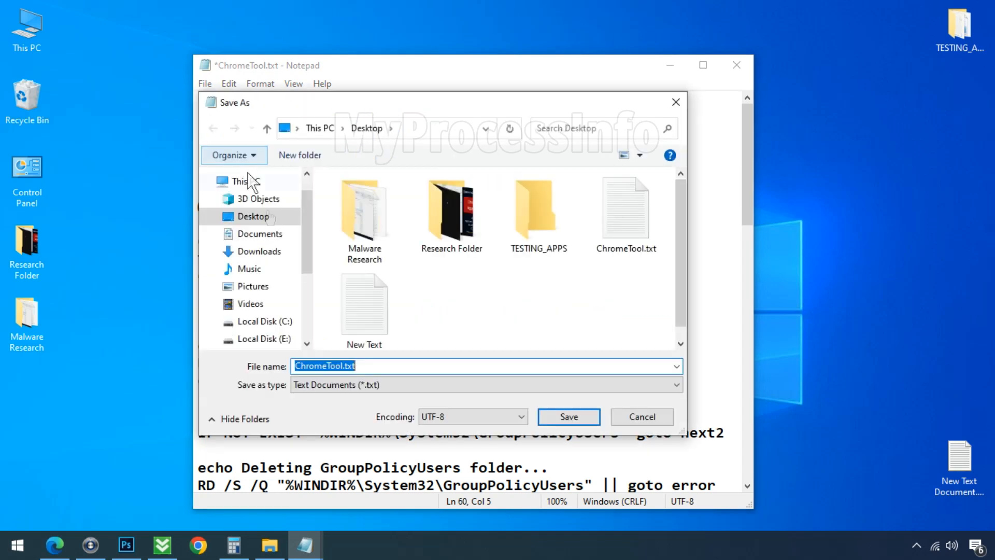
pyautogui.click(346, 366)
pyautogui.moveTo(347, 366); pyautogui.dragTo(372, 366)
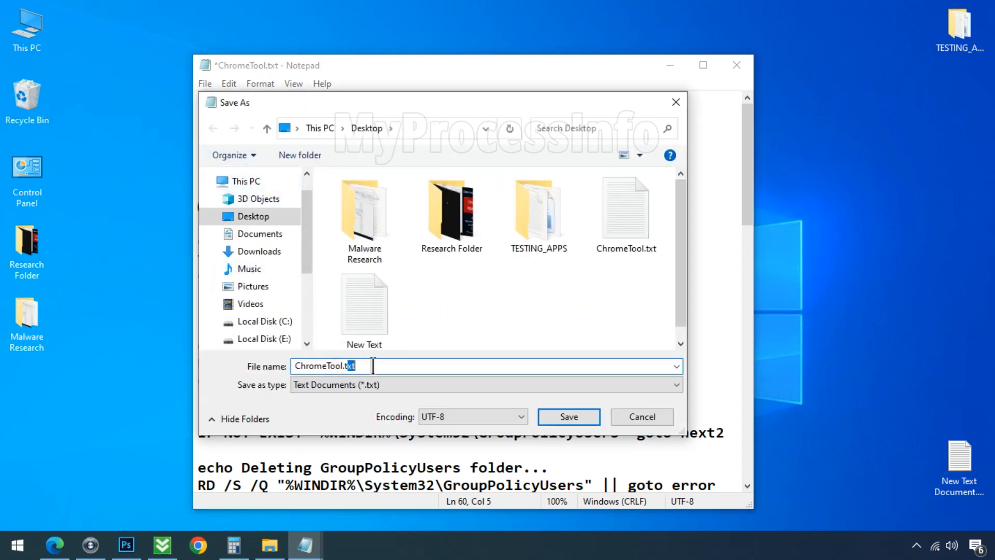
pyautogui.press('BackSpace')
pyautogui.press('BackSpace')
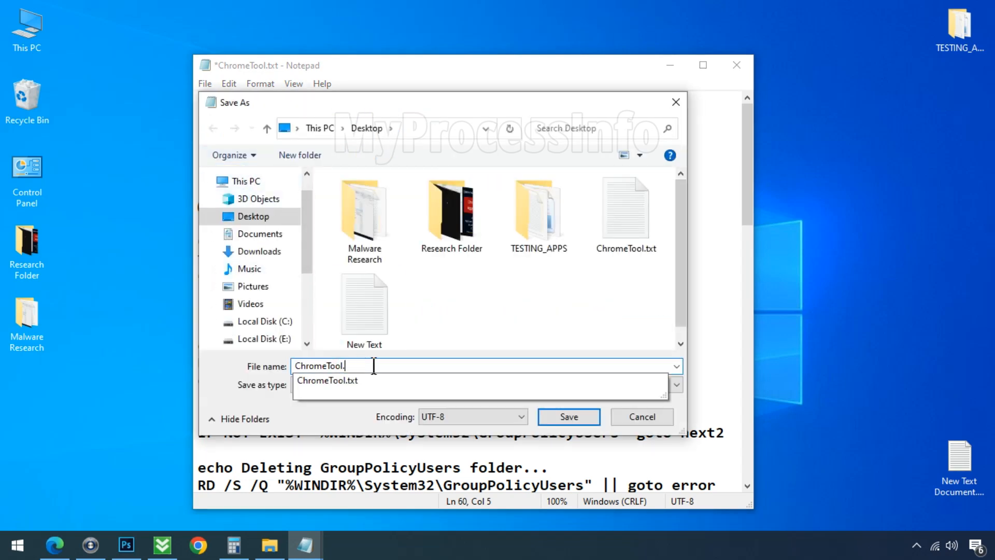
pyautogui.write('bat')
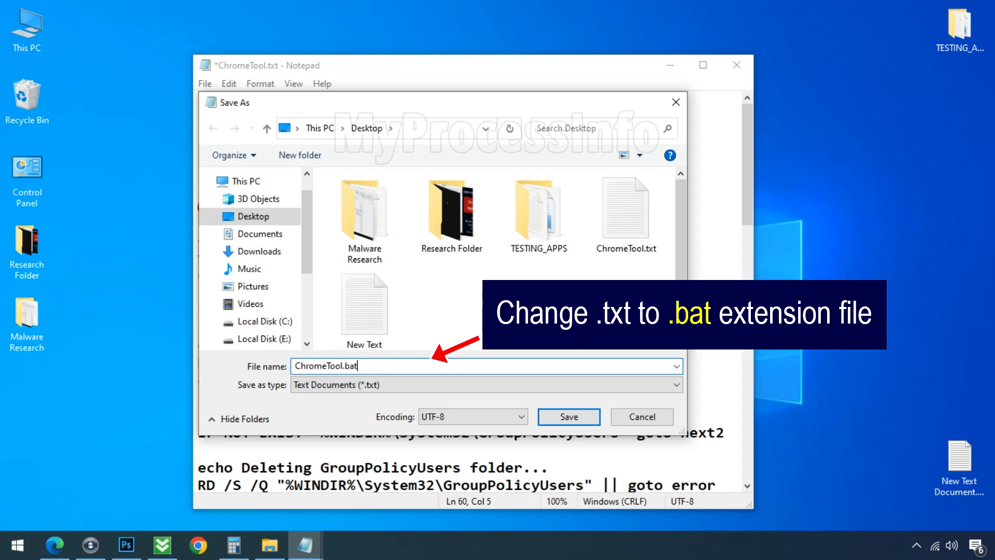
pyautogui.click(569, 416)
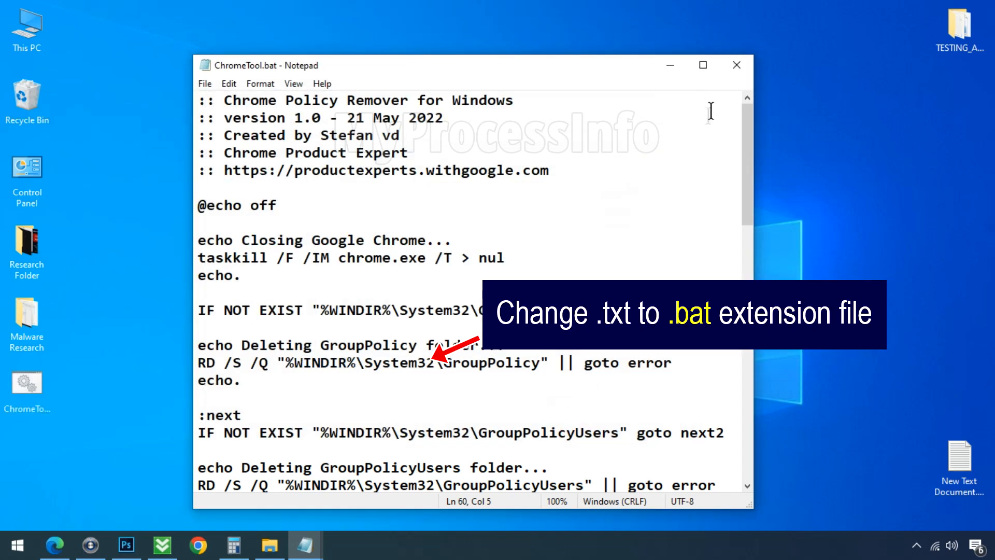
pyautogui.click(736, 65)
# Move the ChromeTool.bat icon on the desktop next to the ChromeTool text file and deselect it.
pyautogui.click(51, 400)
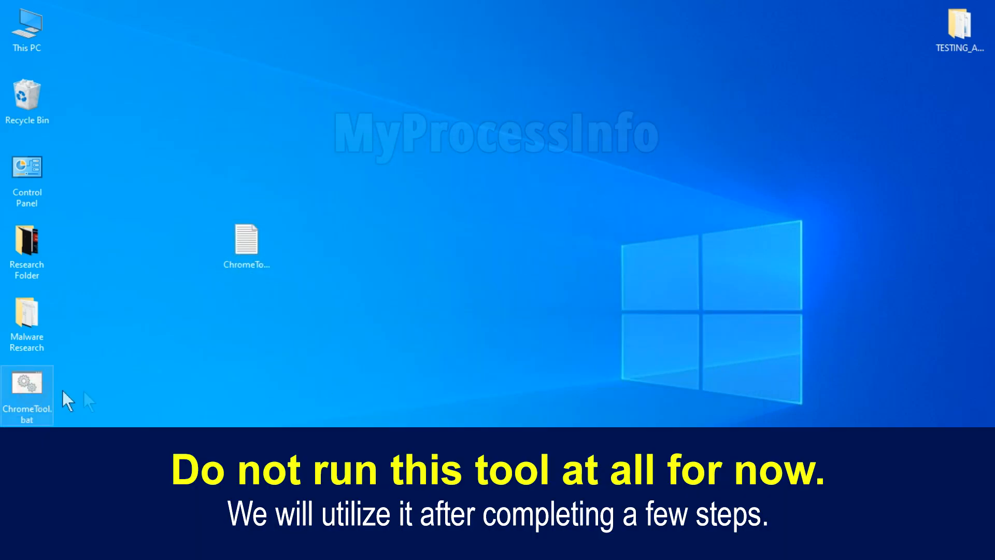
pyautogui.moveTo(45, 396); pyautogui.dragTo(381, 241)
pyautogui.click(410, 304)
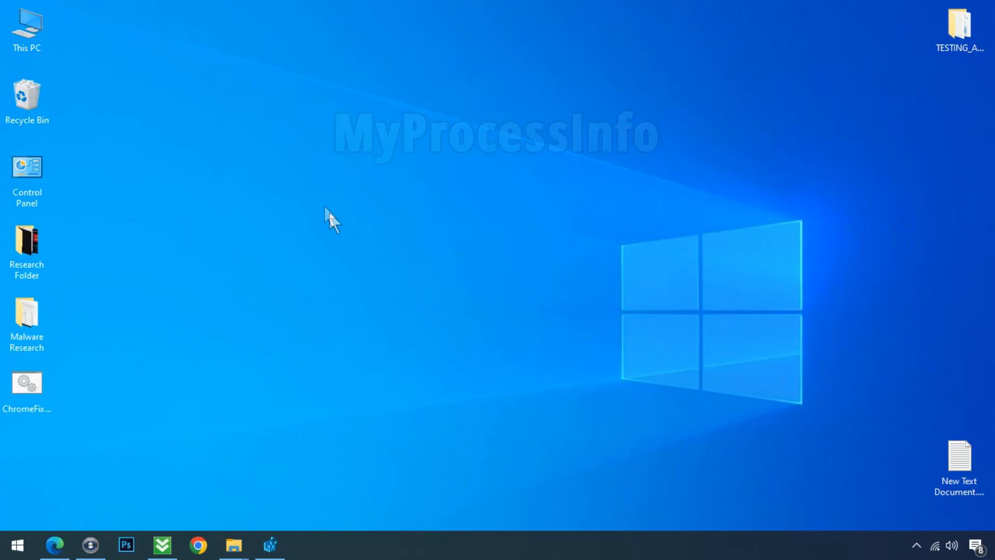
# Create a new text document on the desktop and name it EdgeFix.txt.
pyautogui.rightClick(322, 204)
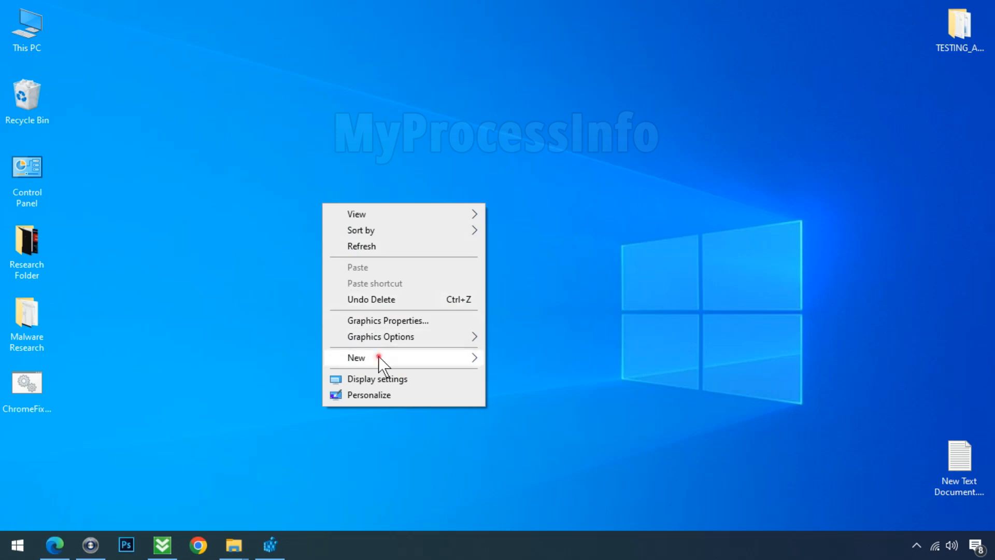
pyautogui.moveTo(379, 357)
pyautogui.click(555, 492)
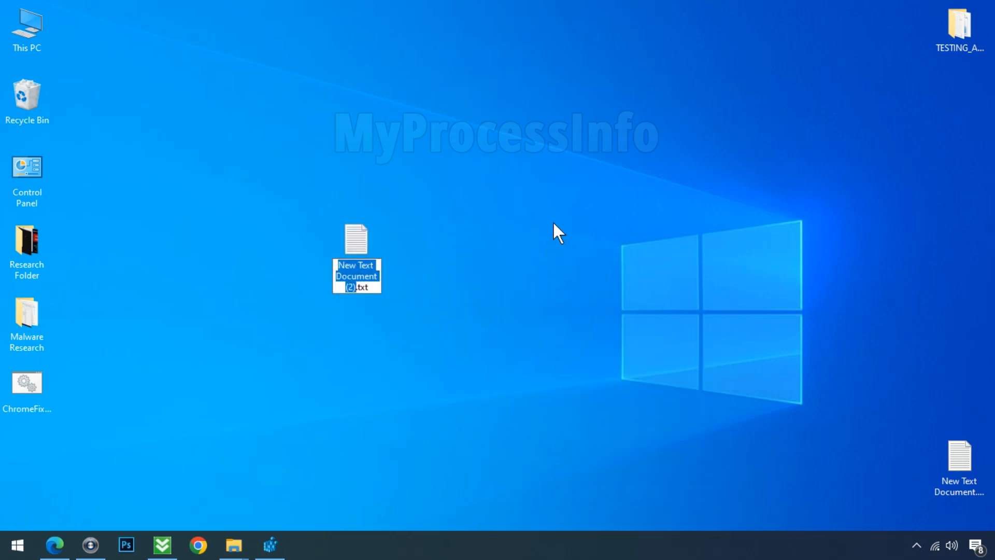
pyautogui.write('EdgeF')
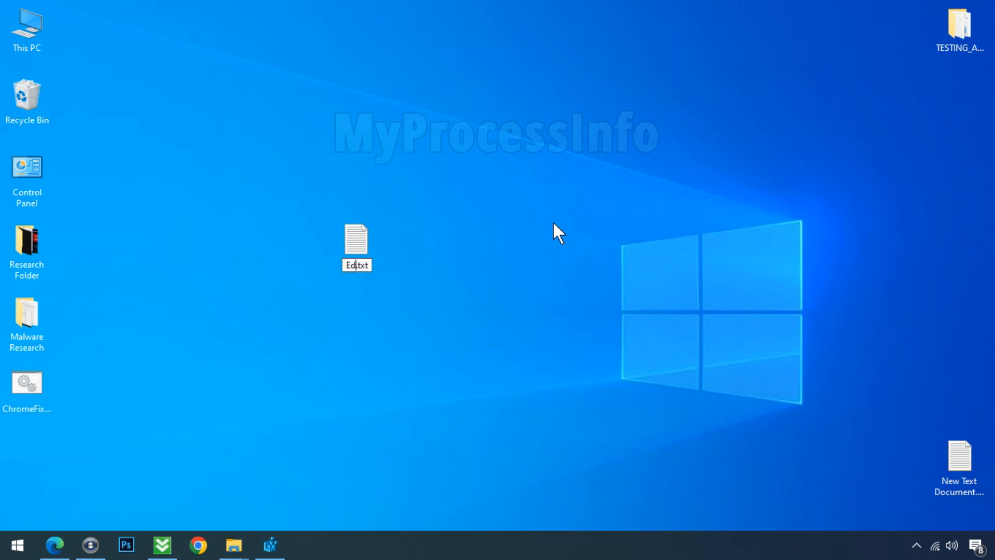
pyautogui.write('ix')
pyautogui.press('Return')
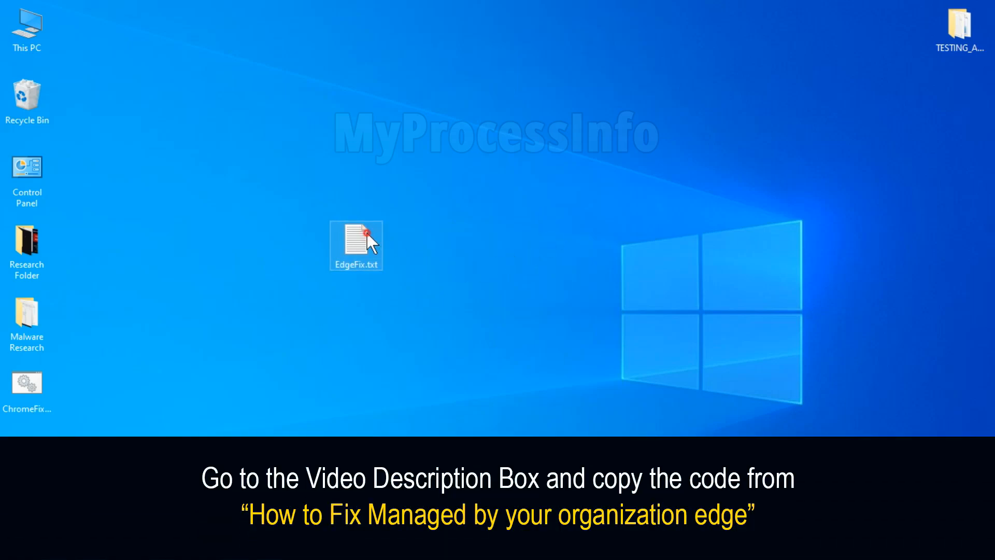
# Open EdgeFix.txt, then switch to Microsoft Edge and copy the registry code from the "Managed by your organization from edge" post.
pyautogui.doubleClick(367, 233)
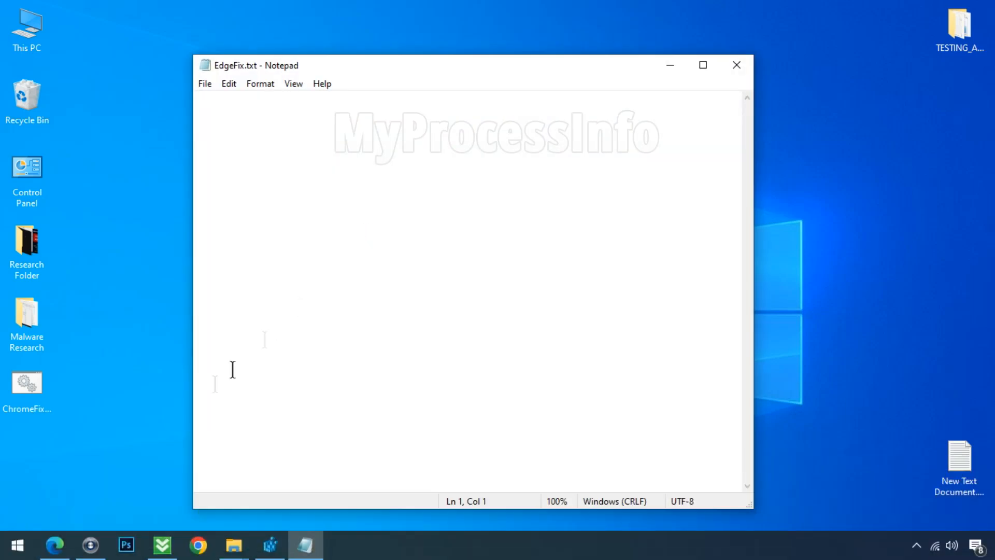
pyautogui.click(54, 545)
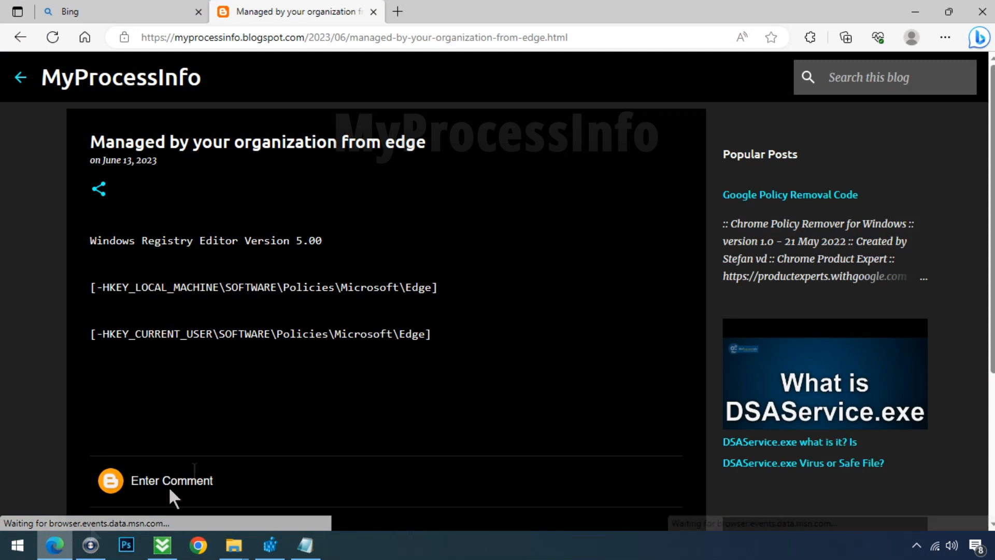
pyautogui.moveTo(460, 334); pyautogui.dragTo(92, 241)
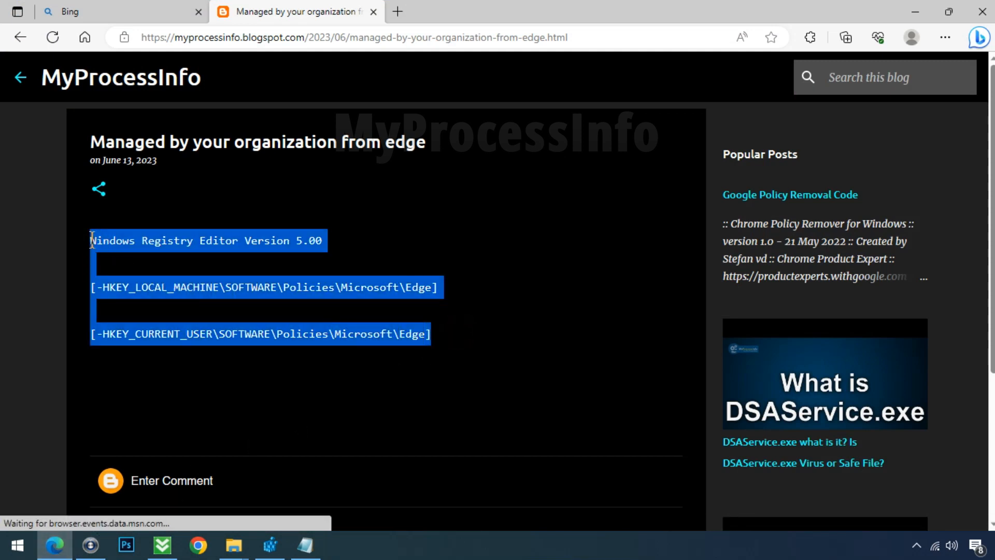
pyautogui.rightClick(210, 251)
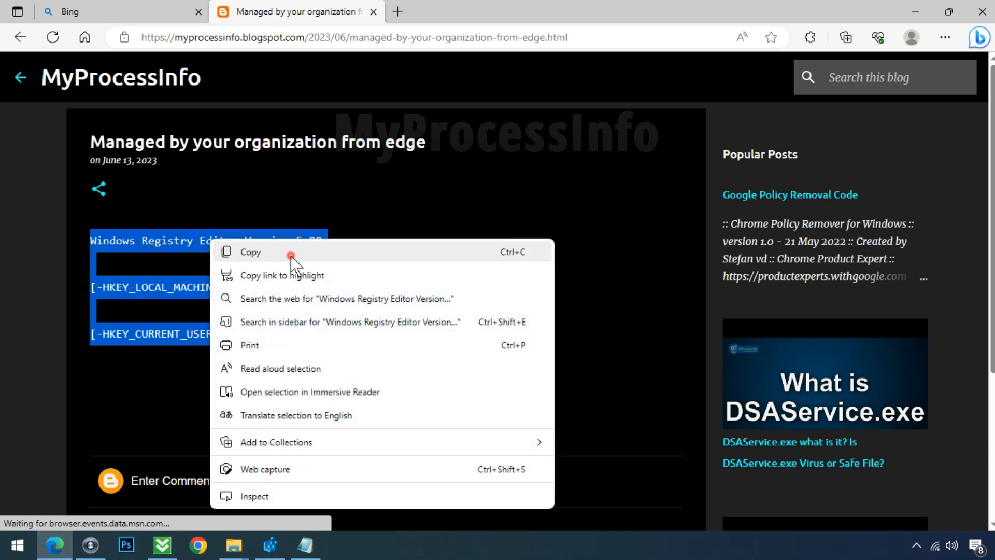
pyautogui.click(291, 256)
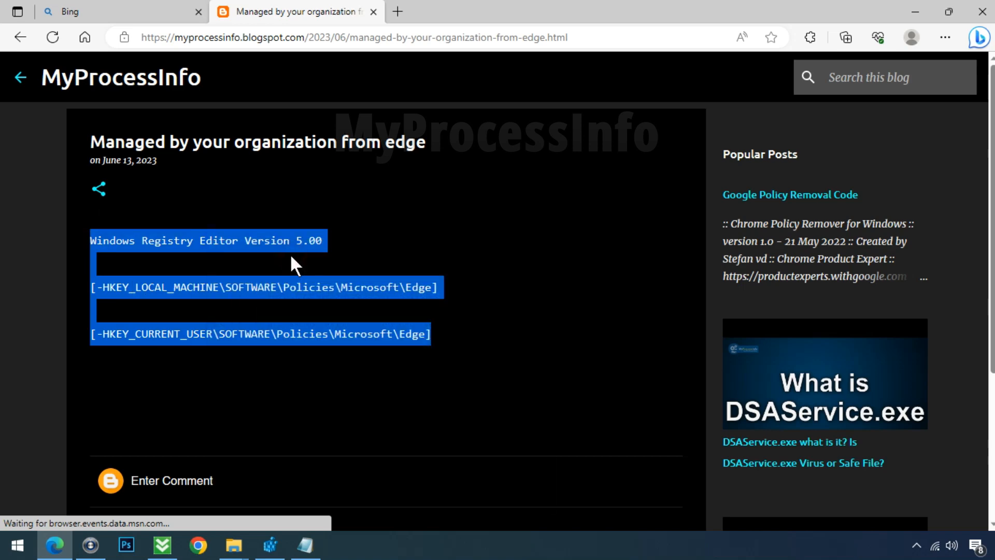
# Minimize the browser and paste the copied registry code into the empty EdgeFix.txt document in Notepad.
pyautogui.click(913, 12)
pyautogui.click(255, 120)
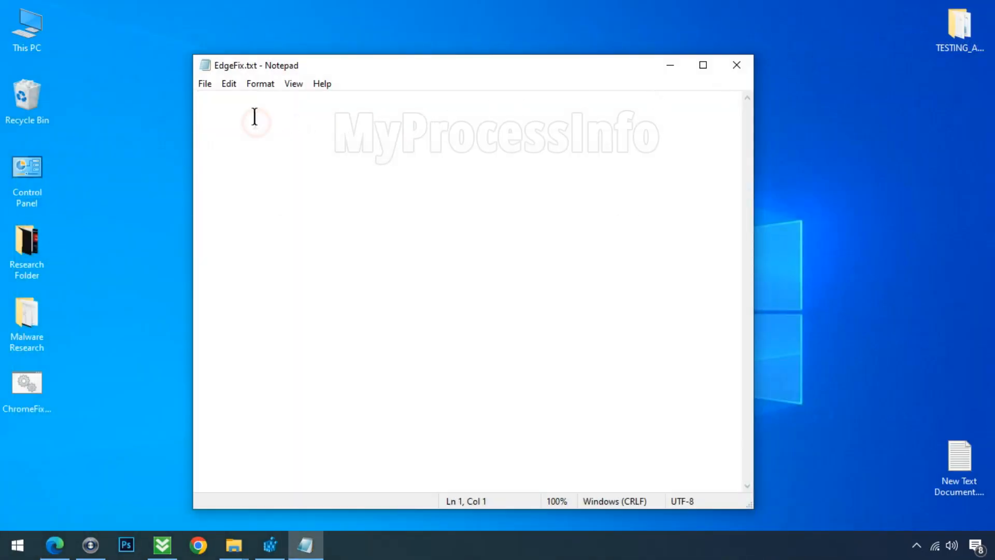
pyautogui.rightClick(256, 119)
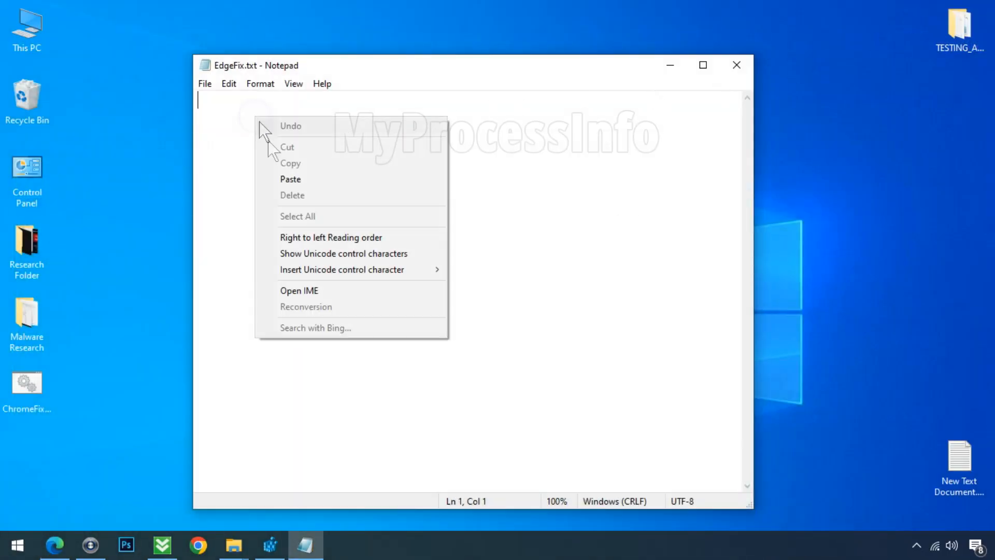
pyautogui.click(285, 182)
# Save the registry code on the desktop as EdgeFix.reg and close Notepad.
pyautogui.click(203, 84)
pyautogui.click(228, 165)
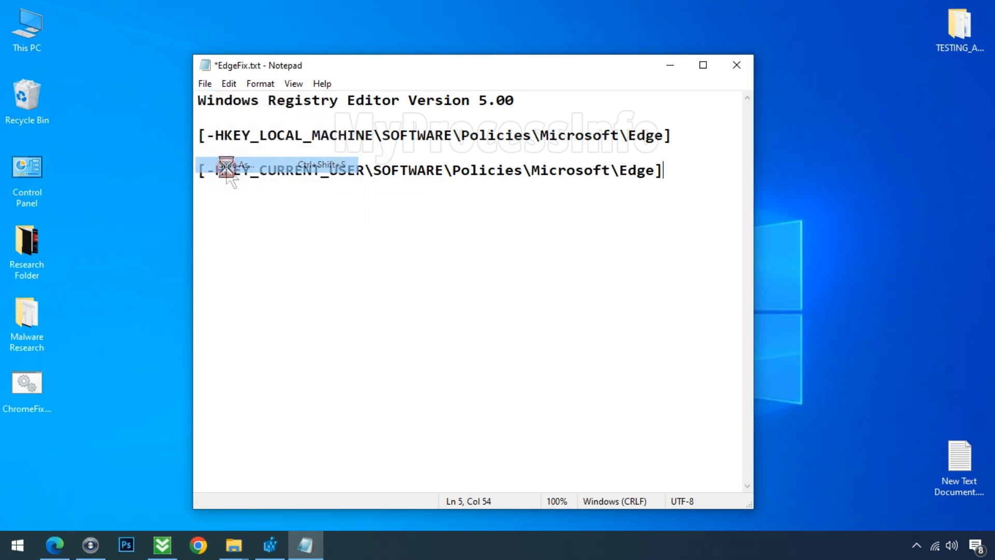
pyautogui.click(327, 366)
pyautogui.moveTo(328, 366); pyautogui.dragTo(352, 366)
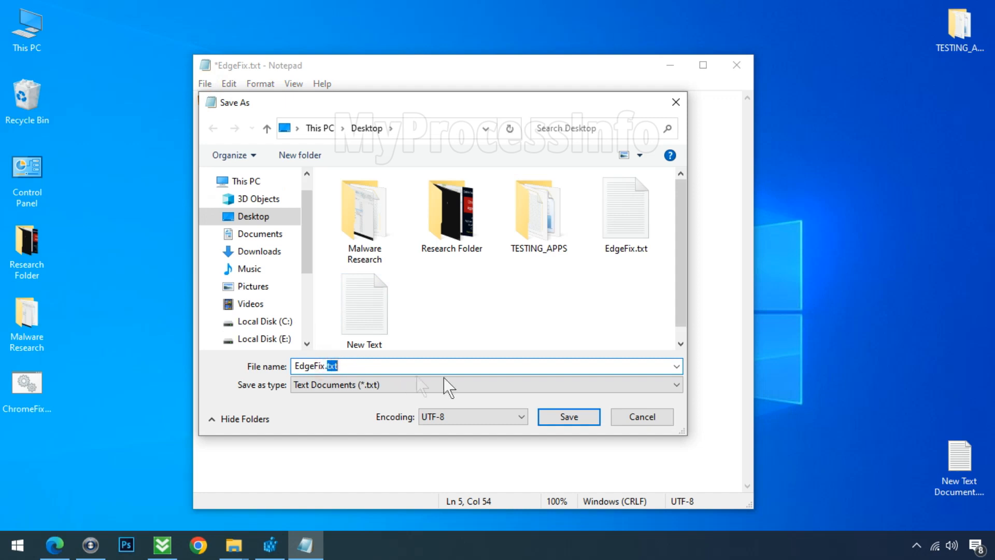
pyautogui.write('reg')
pyautogui.click(572, 415)
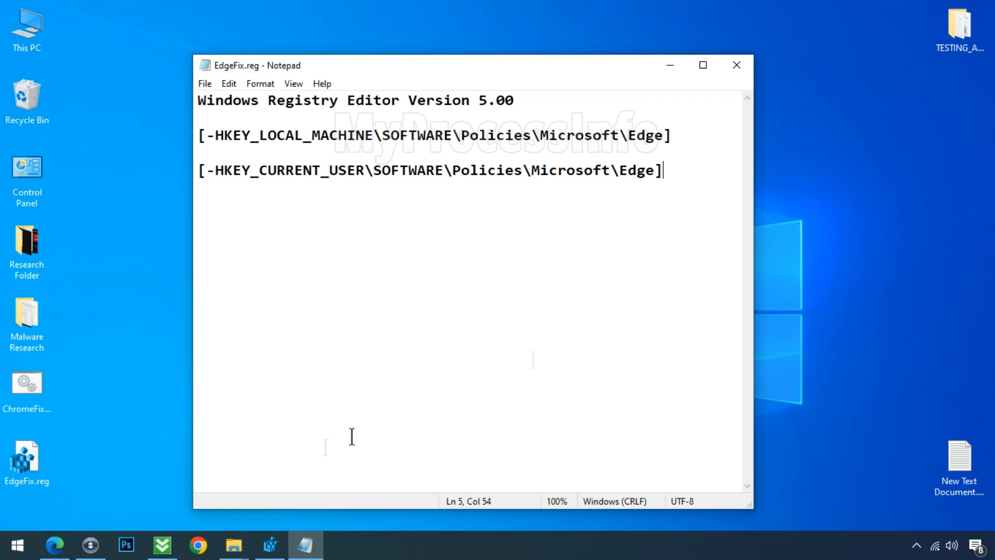
pyautogui.click(736, 68)
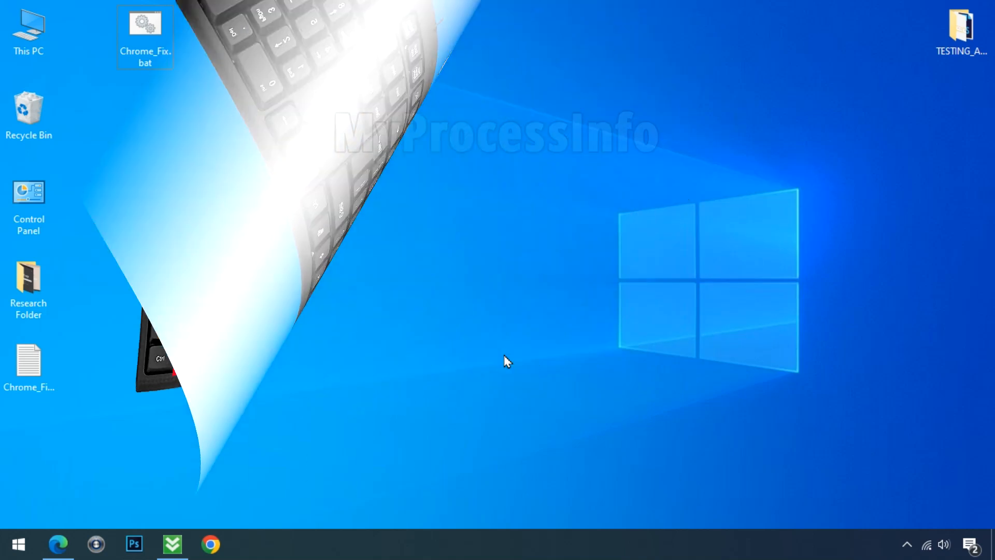
# Launch System Configuration by running the MSCONFIG command.
pyautogui.press('super+r')
pyautogui.write('MS')
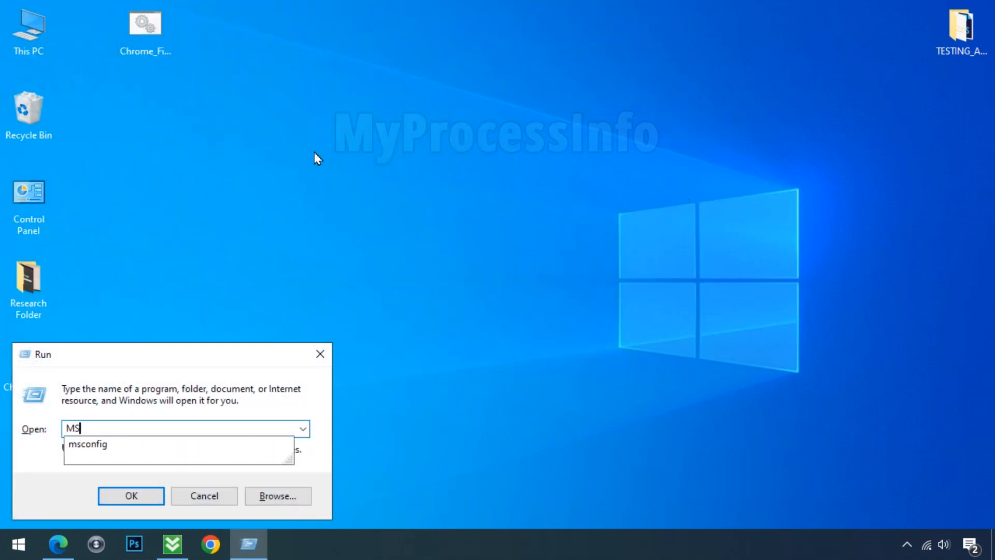
pyautogui.write('CONFIG')
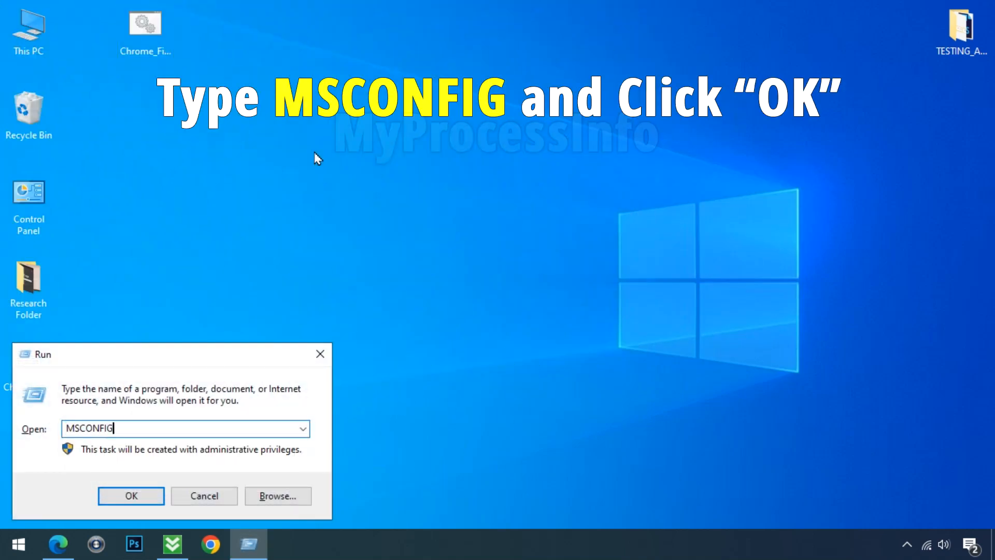
pyautogui.click(146, 496)
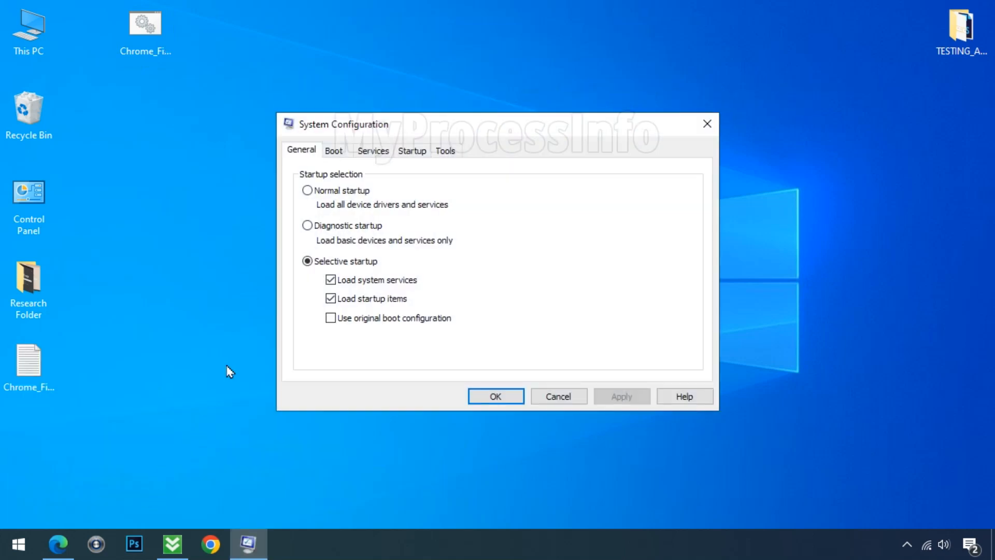
# Enable Safe boot with the Network option, apply the boot settings and restart the computer.
pyautogui.click(334, 151)
pyautogui.click(310, 300)
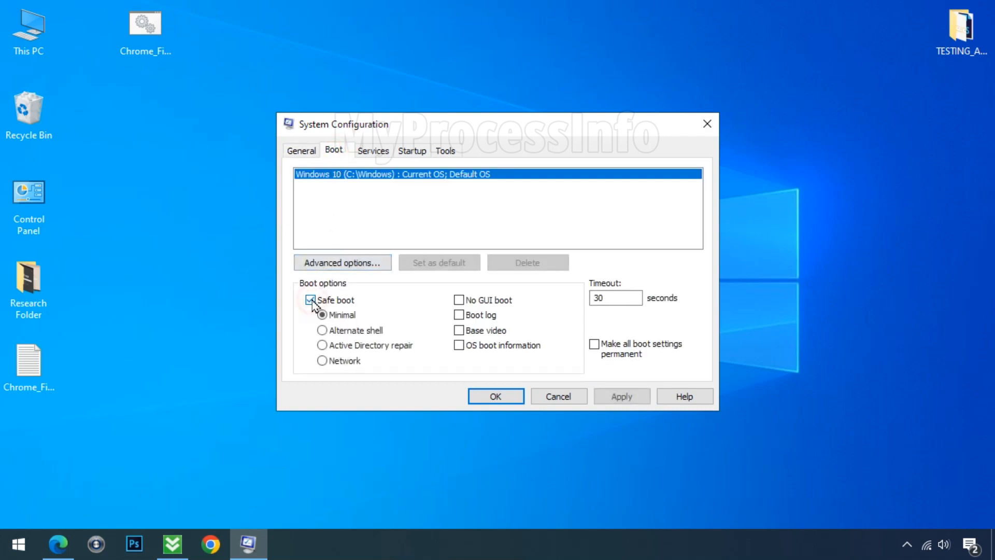
pyautogui.click(321, 361)
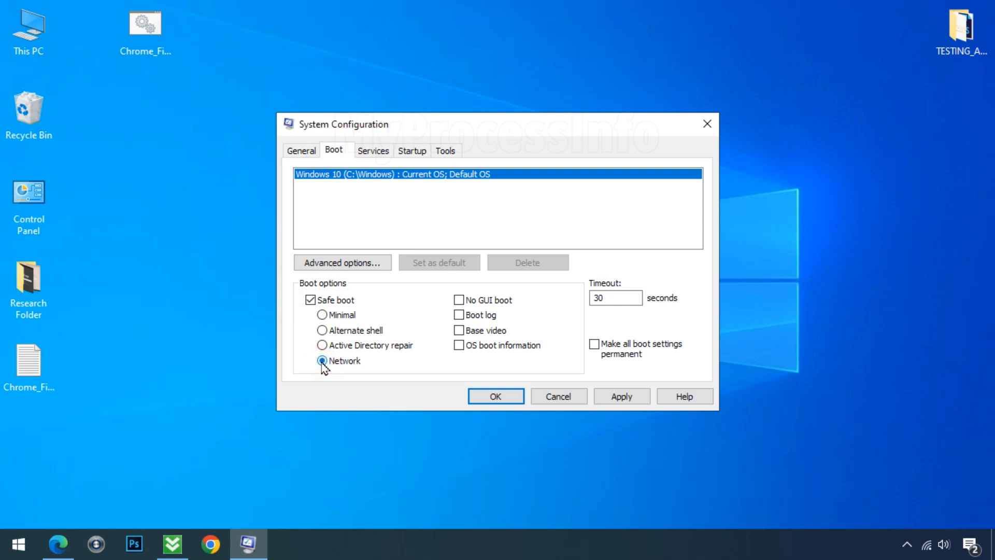
pyautogui.click(628, 398)
pyautogui.click(488, 400)
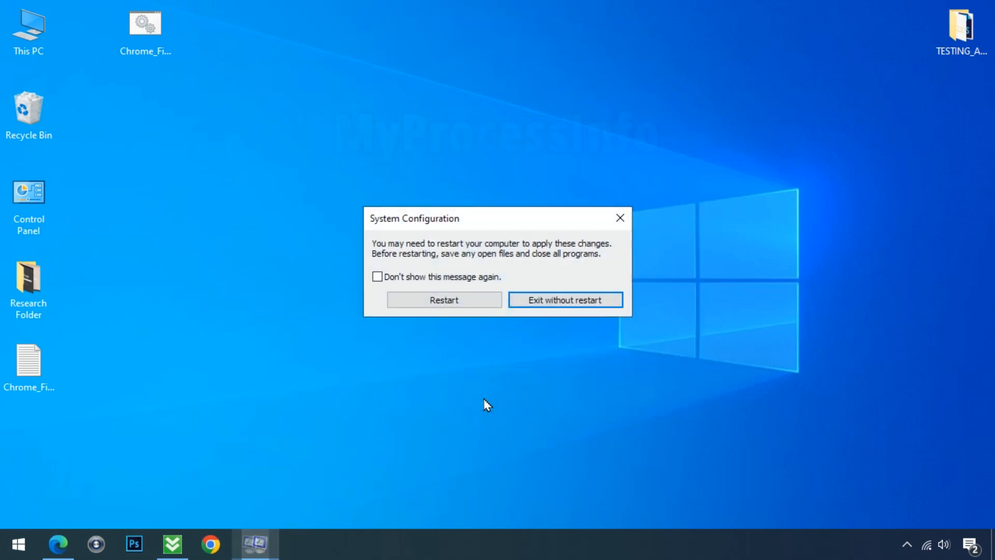
pyautogui.click(436, 300)
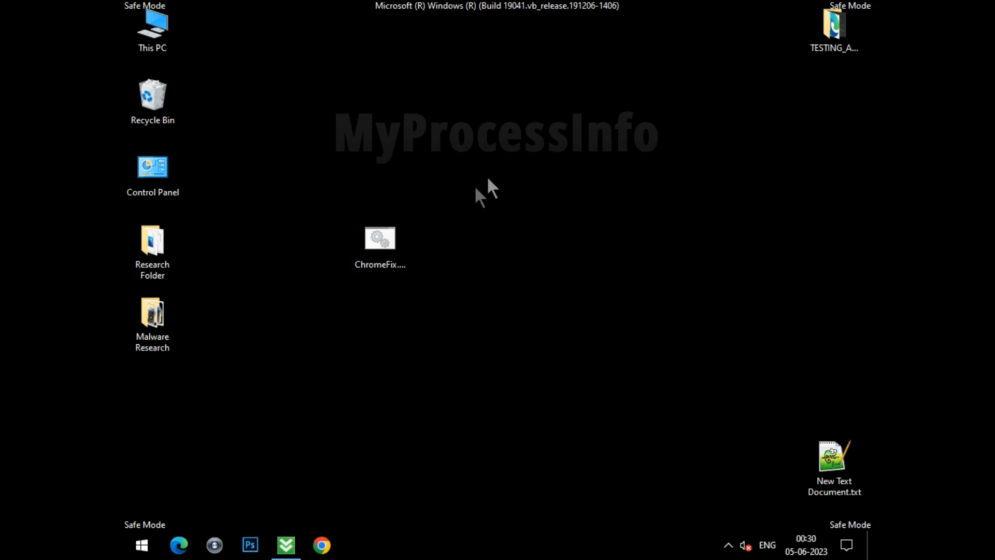
# Run the ChromeFix.bat file on the desktop as administrator.
pyautogui.click(391, 244)
pyautogui.rightClick(390, 241)
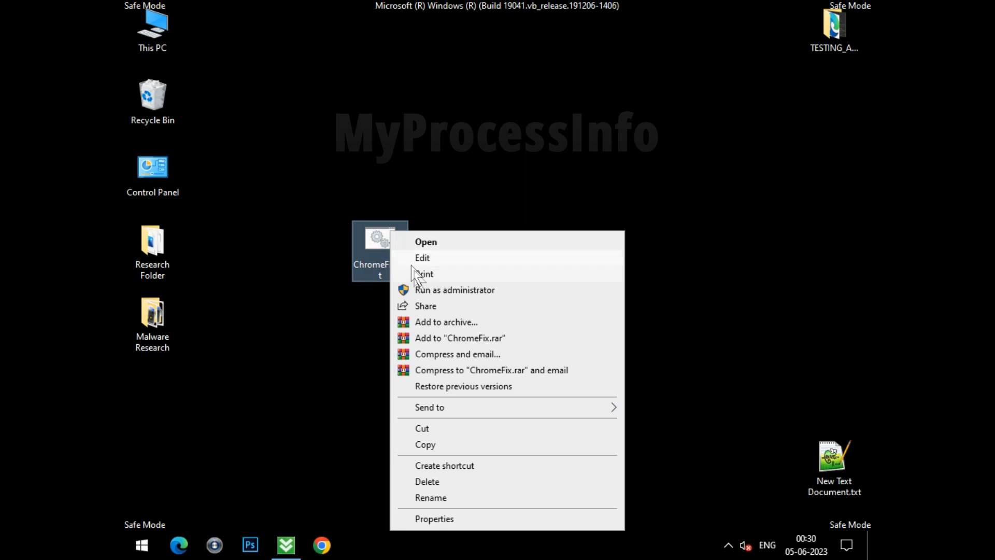
pyautogui.click(417, 289)
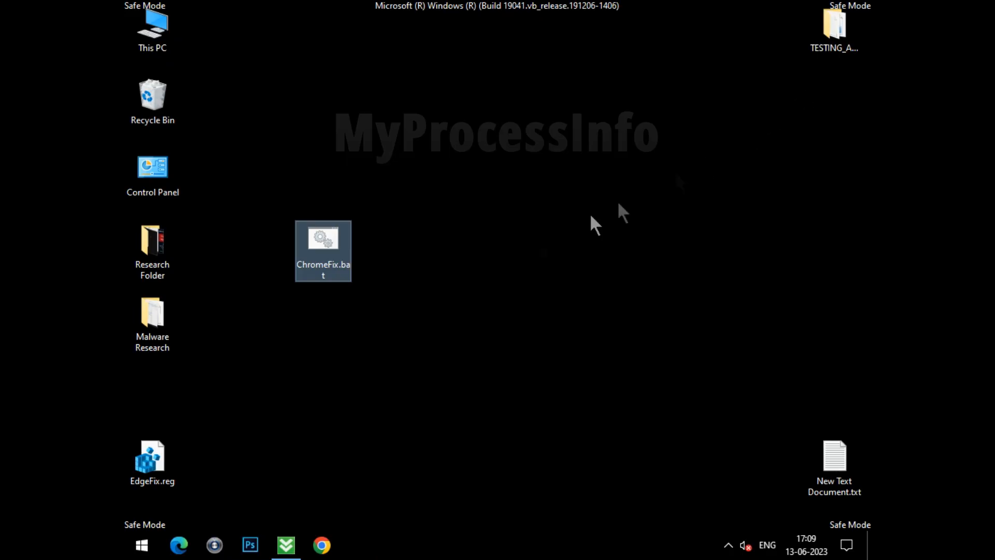
# Place EdgeFix.reg beside ChromeFix.bat on the desktop and merge it into the registry, accepting the confirmation.
pyautogui.moveTo(151, 456); pyautogui.dragTo(465, 234)
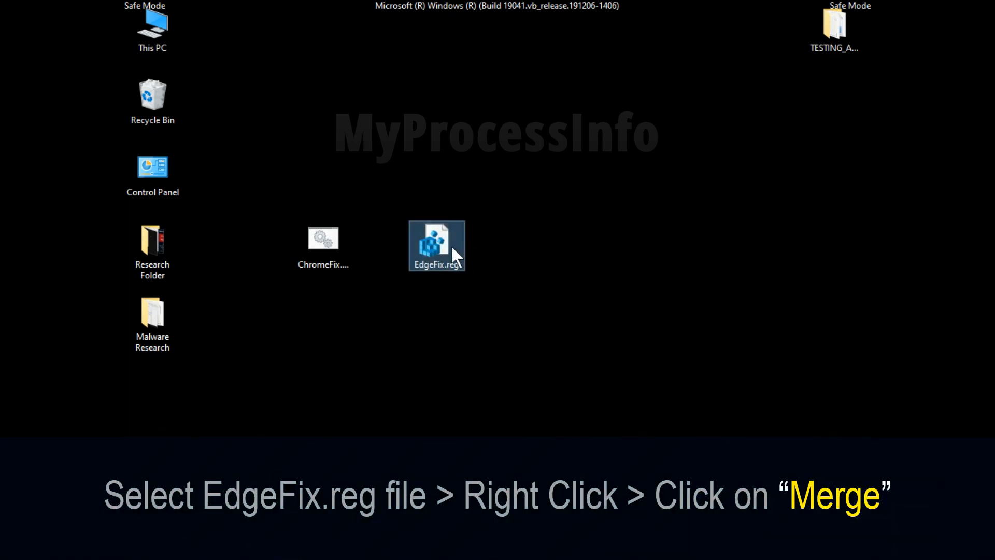
pyautogui.rightClick(452, 248)
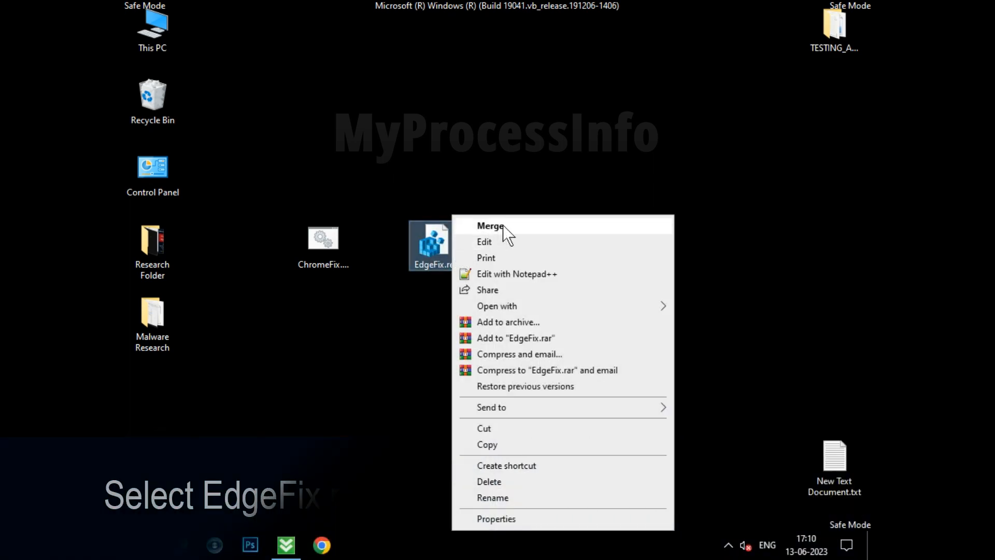
pyautogui.click(560, 225)
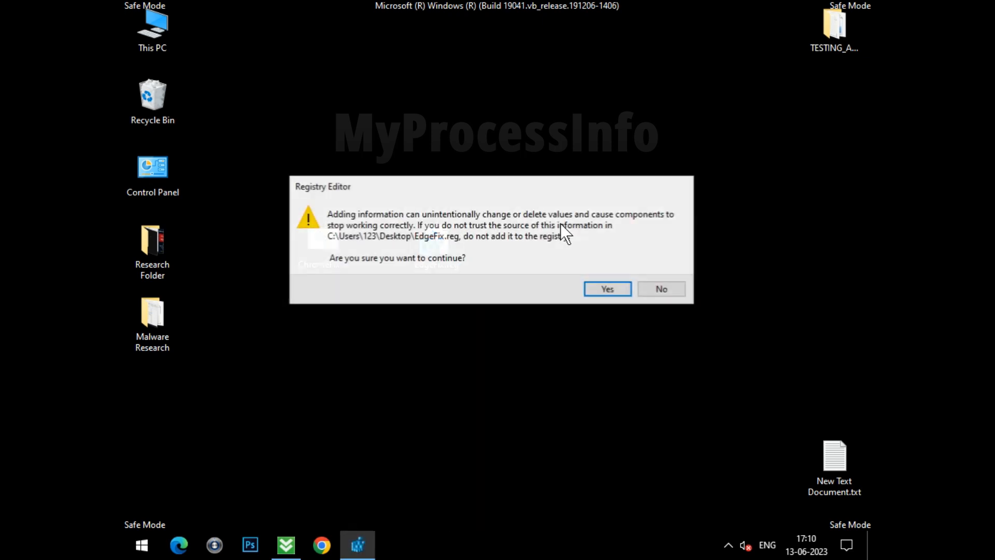
pyautogui.click(603, 290)
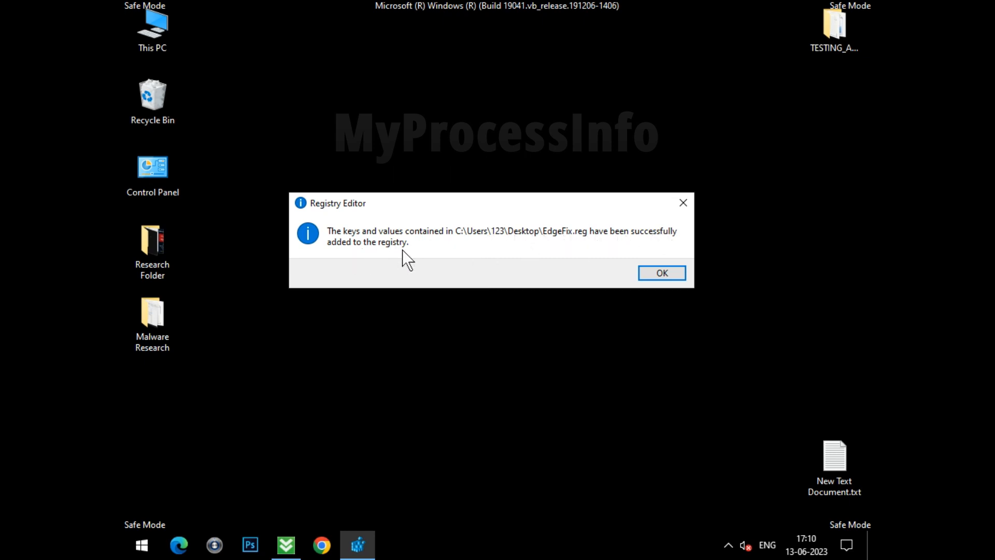
pyautogui.click(658, 271)
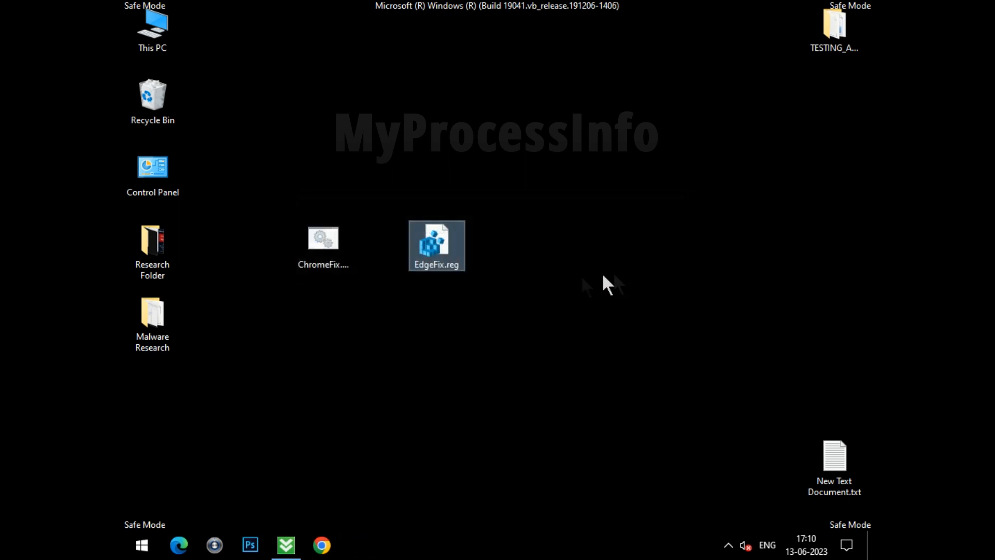
pyautogui.click(558, 282)
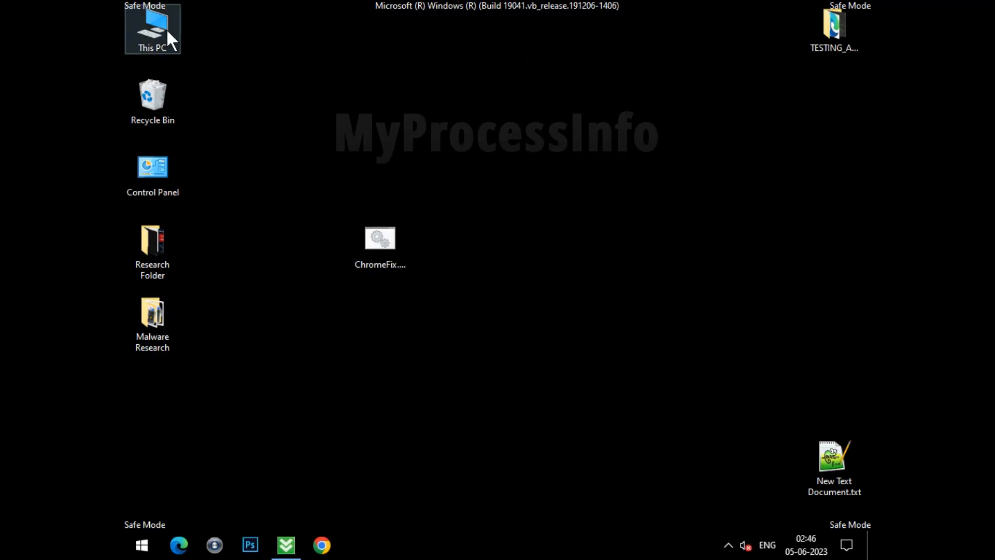
# Open Local Disk (C:) from This PC and maximize the File Explorer window.
pyautogui.click(166, 28)
pyautogui.doubleClick(166, 28)
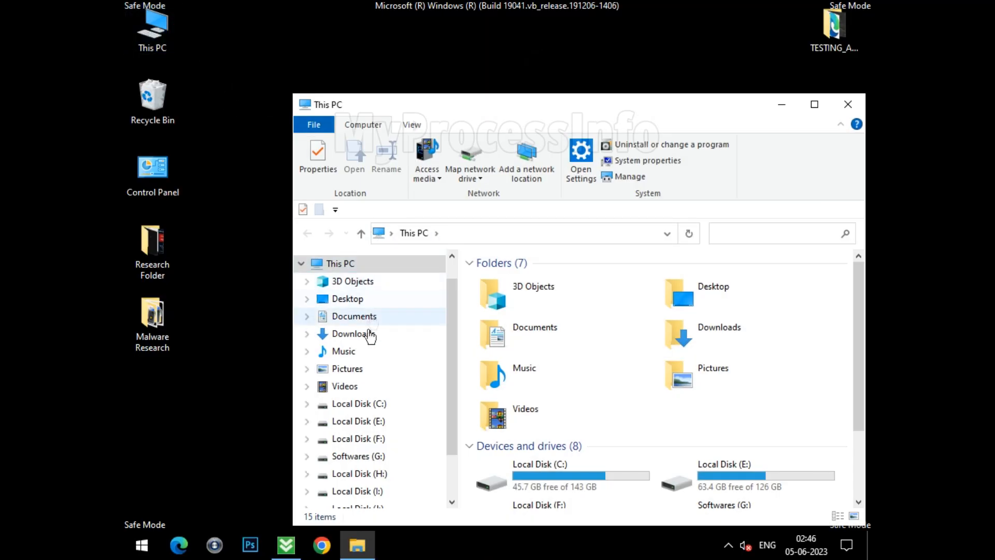
pyautogui.click(366, 404)
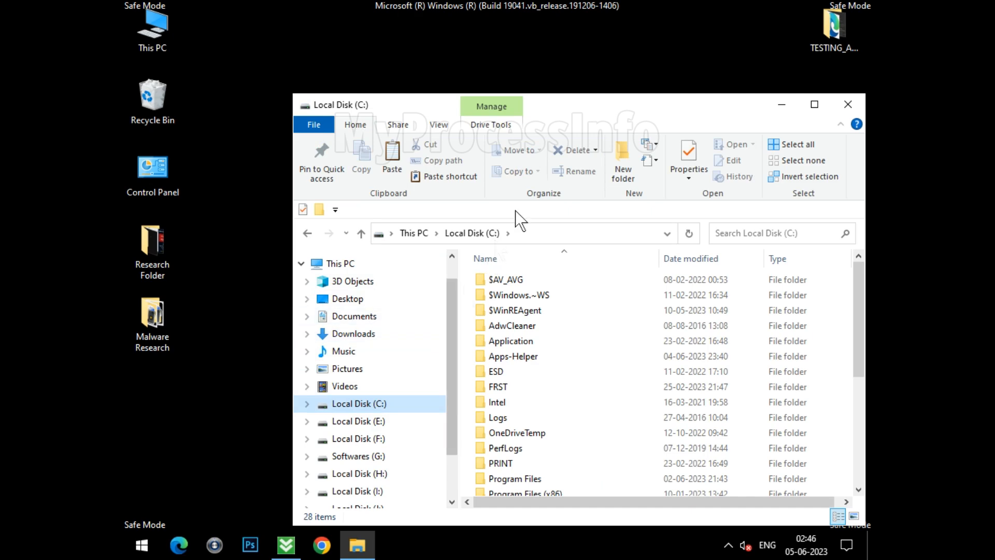
pyautogui.doubleClick(600, 101)
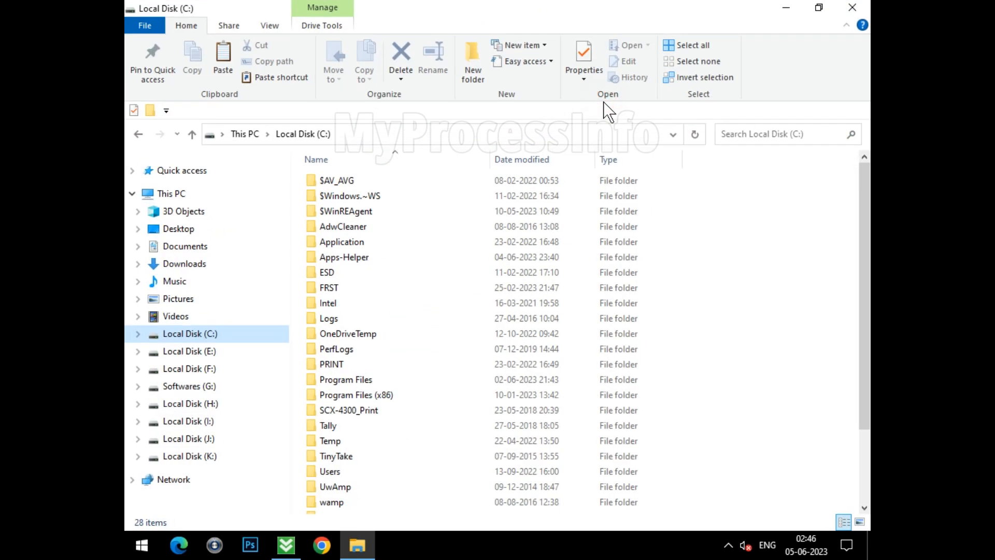
# Sort the contents of Local Disk (C:) by date modified.
pyautogui.click(734, 305)
pyautogui.scroll(-1, 734, 326)
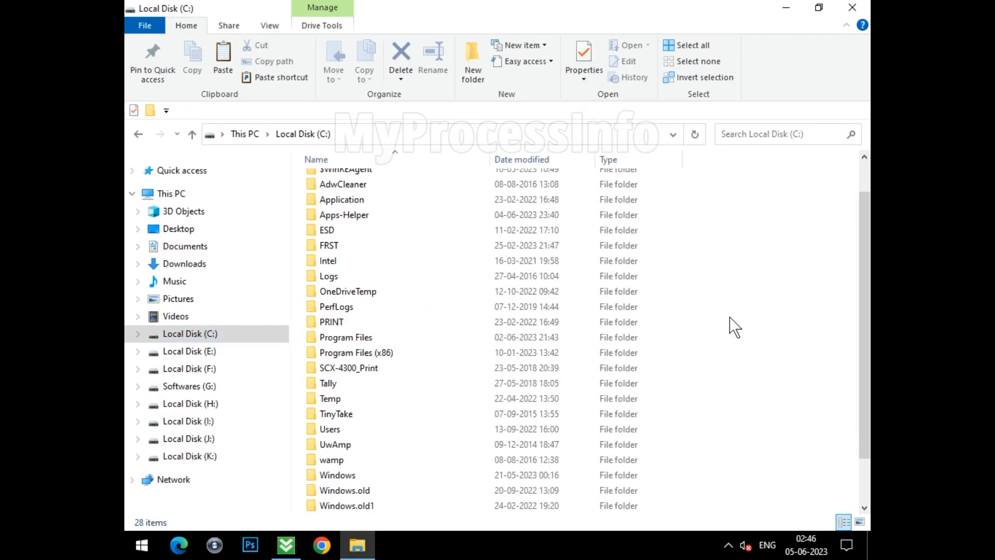
pyautogui.scroll(-1, 731, 362)
pyautogui.scroll(2, 628, 285)
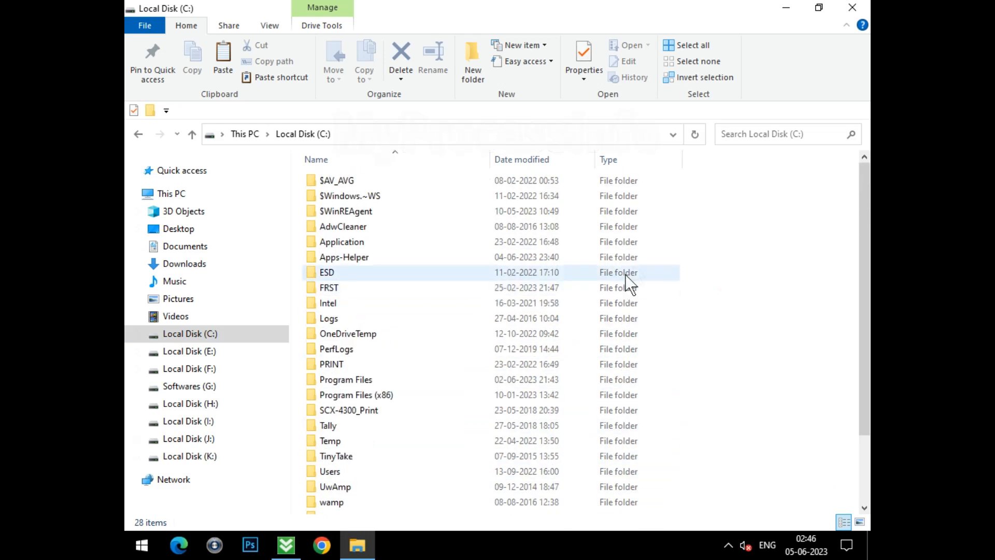
pyautogui.click(717, 218)
pyautogui.rightClick(680, 219)
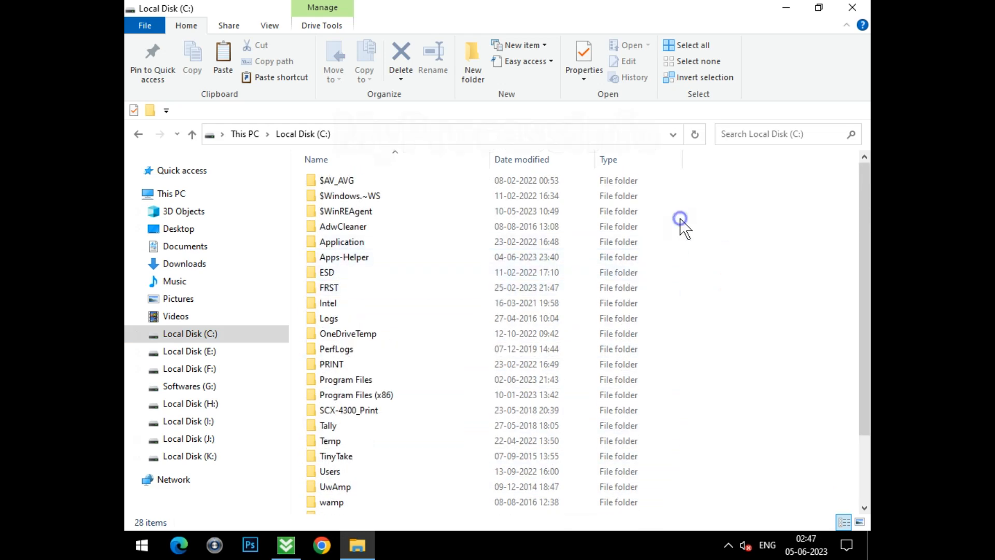
pyautogui.moveTo(694, 246)
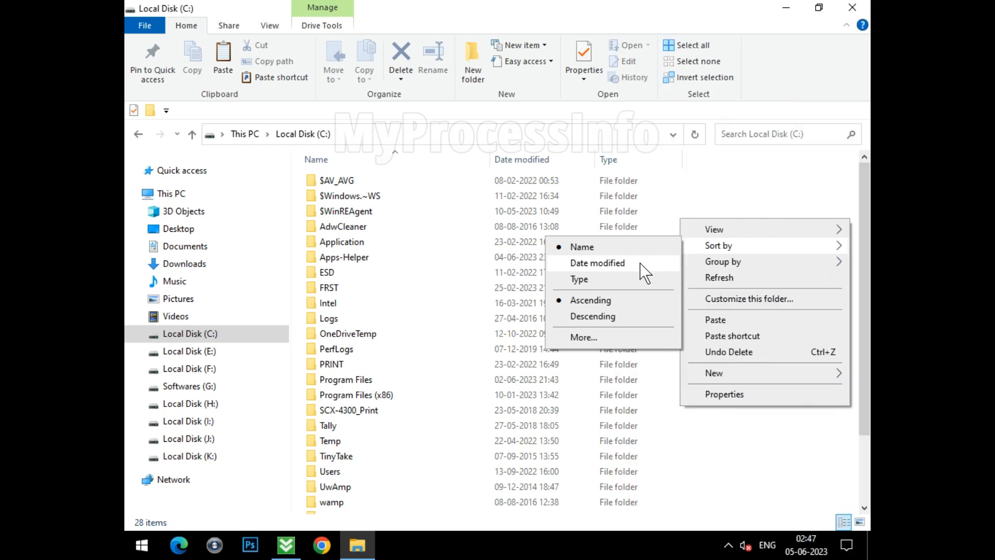
pyautogui.click(598, 262)
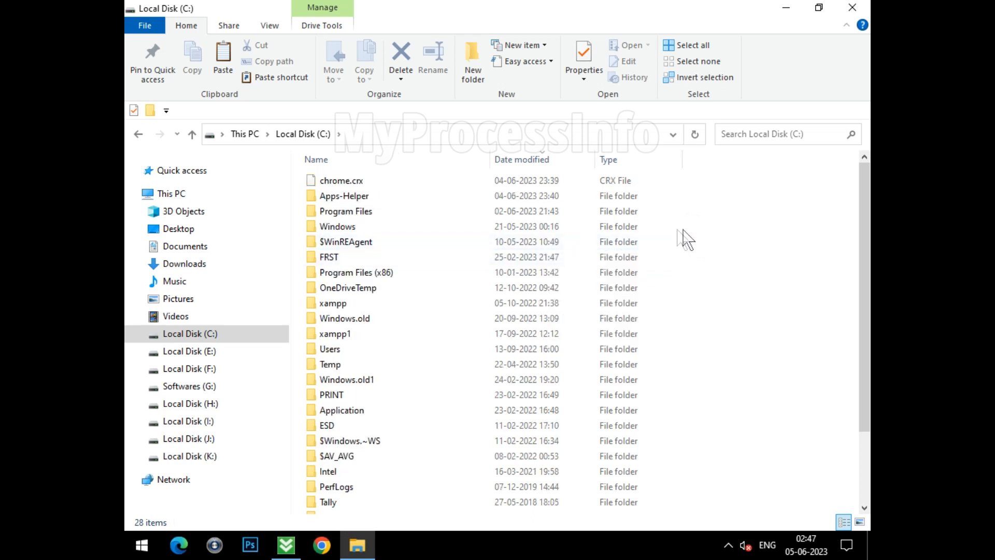
# Delete the suspicious chrome.crx file and the Apps-Helper folder from Local Disk (C:).
pyautogui.click(459, 197)
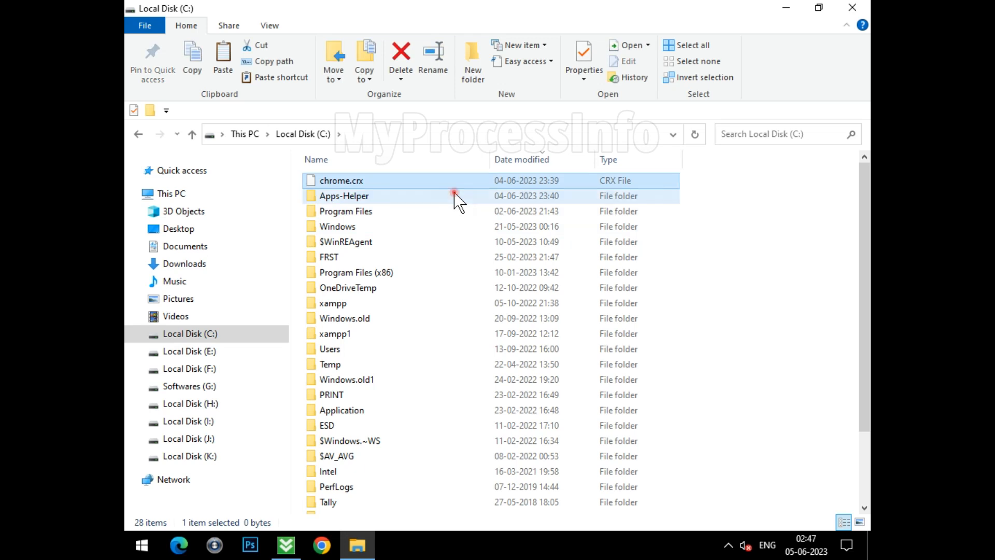
pyautogui.click(652, 179)
pyautogui.rightClick(464, 181)
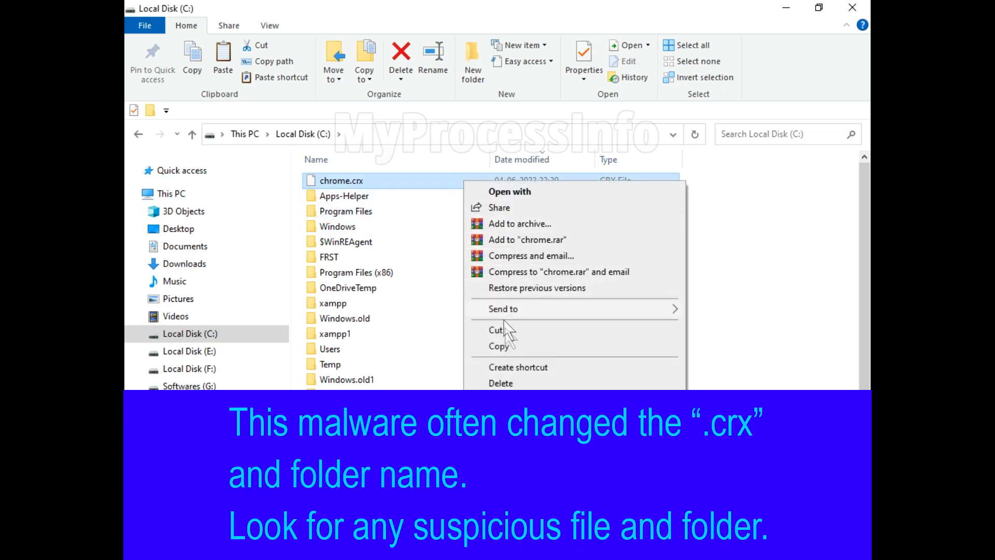
pyautogui.click(506, 383)
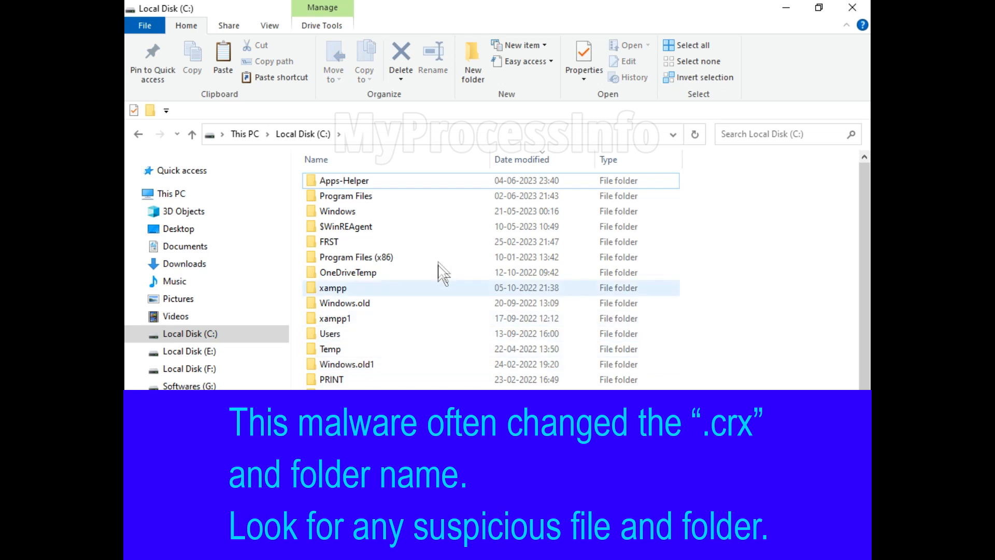
pyautogui.click(405, 181)
pyautogui.rightClick(405, 181)
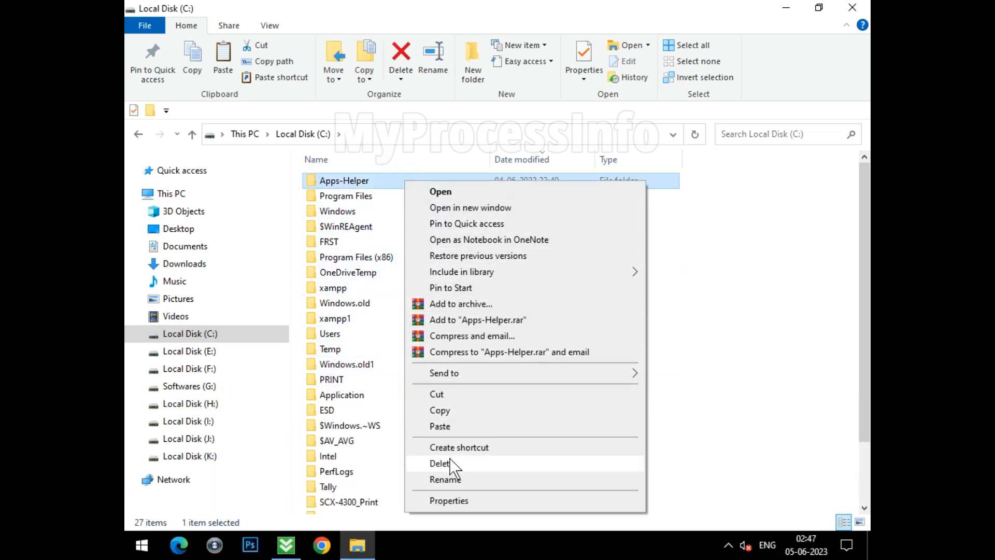
pyautogui.click(451, 461)
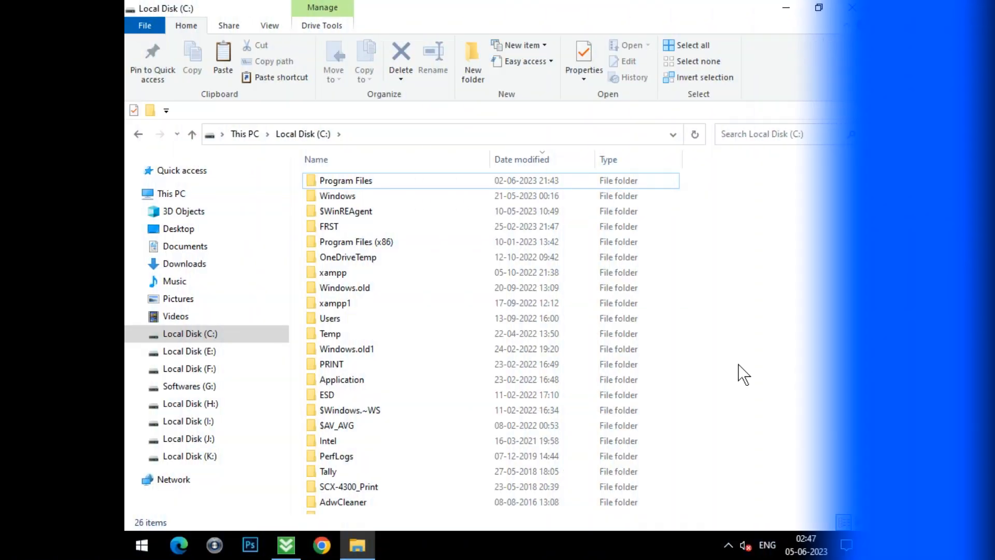
# Open the 123 profile folder inside Users on drive C: and turn on the display of hidden items.
pyautogui.click(390, 319)
pyautogui.doubleClick(390, 318)
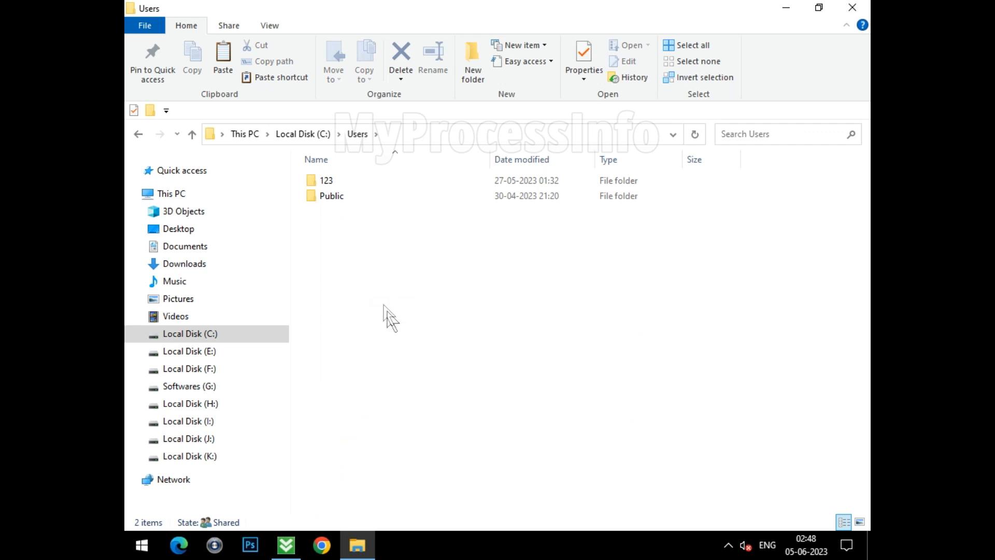
pyautogui.doubleClick(369, 182)
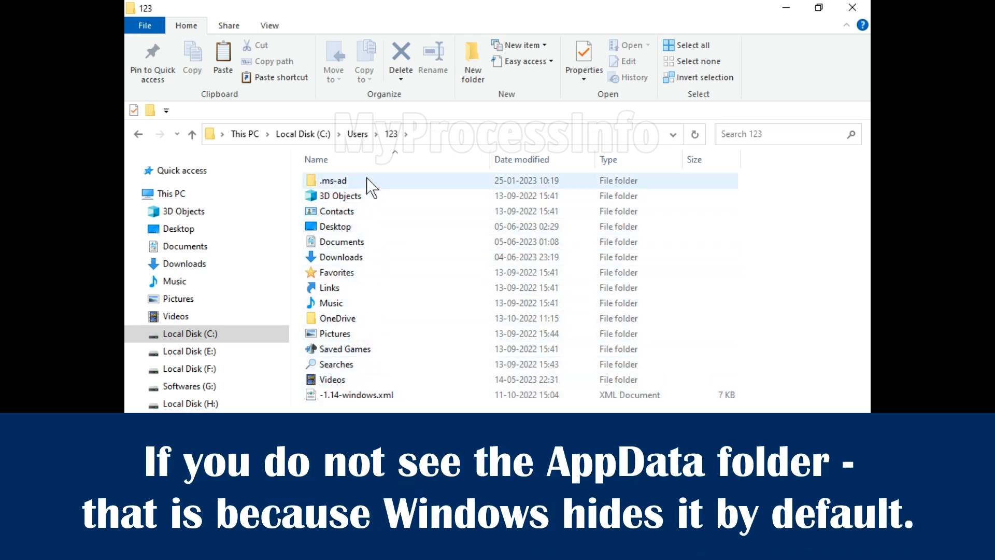
pyautogui.click(270, 25)
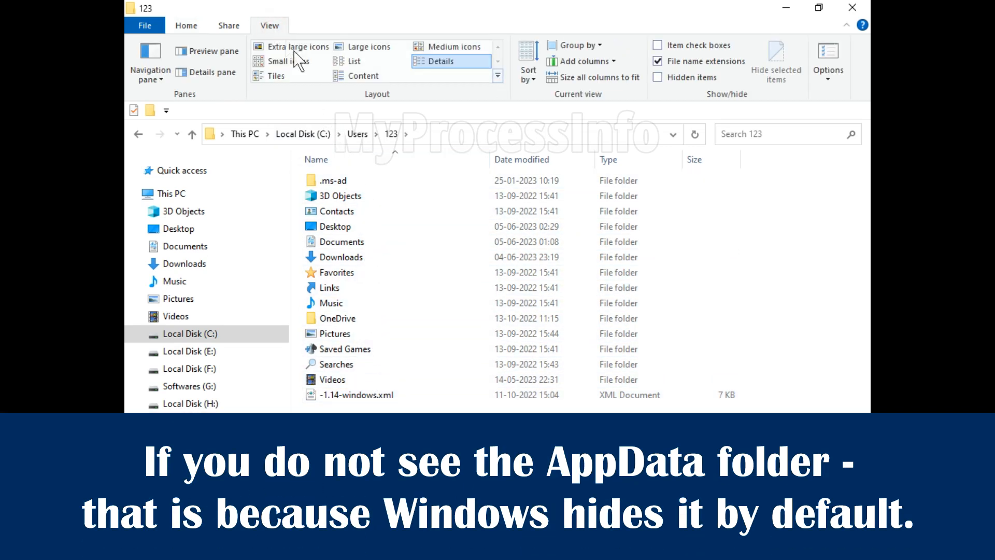
pyautogui.click(658, 77)
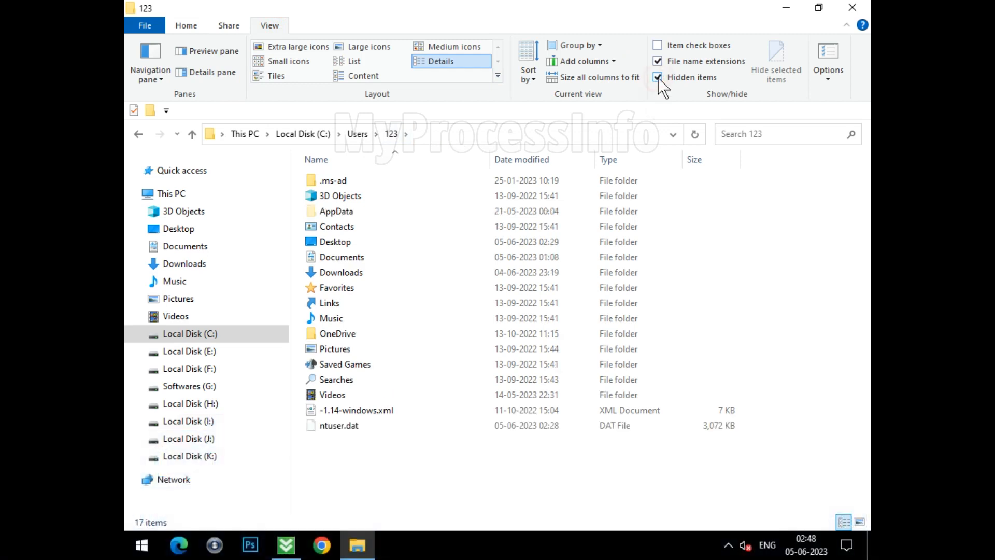
# Open the Local folder inside the profile's AppData folder.
pyautogui.click(373, 211)
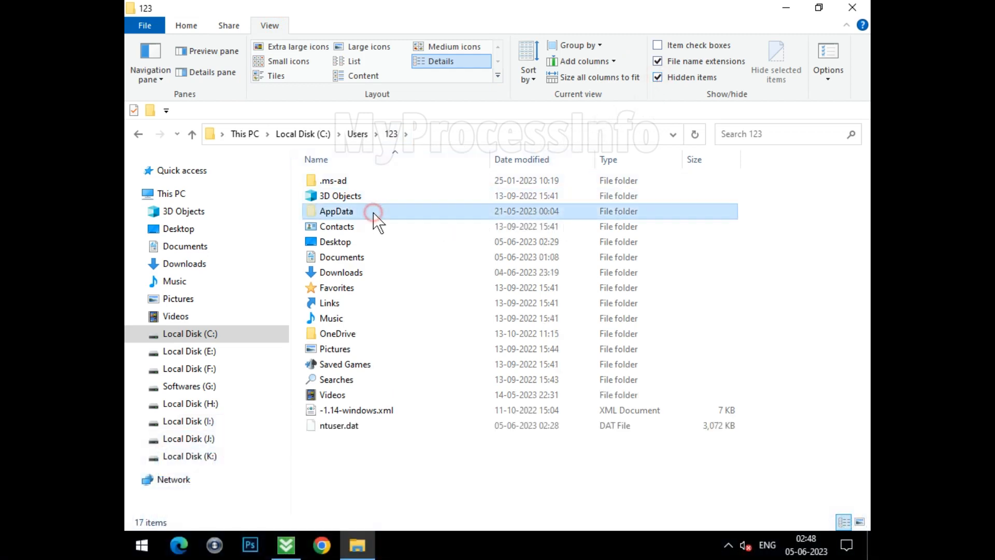
pyautogui.doubleClick(374, 212)
pyautogui.click(374, 181)
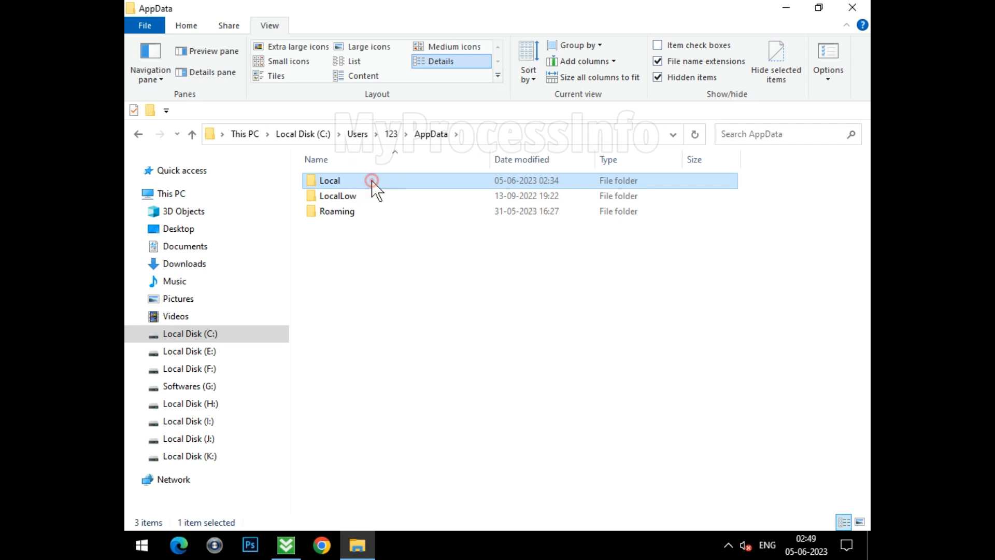
pyautogui.doubleClick(372, 181)
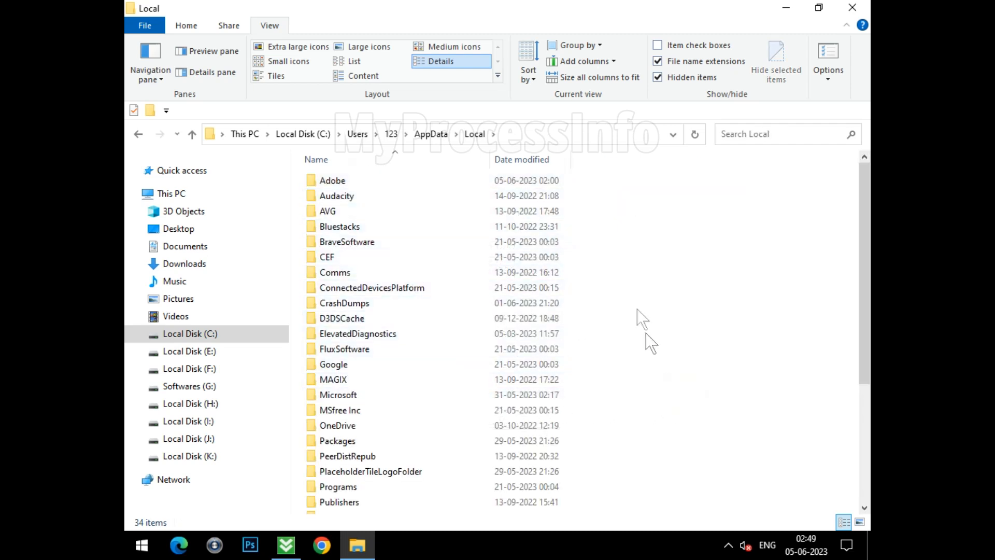
# Sort the contents of the Local folder by date modified.
pyautogui.rightClick(608, 243)
pyautogui.moveTo(610, 269)
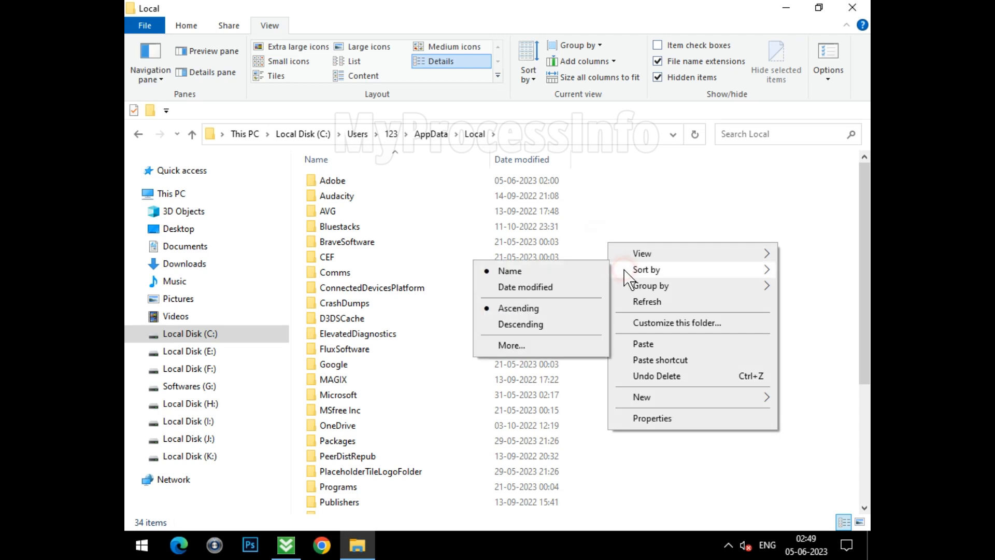
pyautogui.click(570, 290)
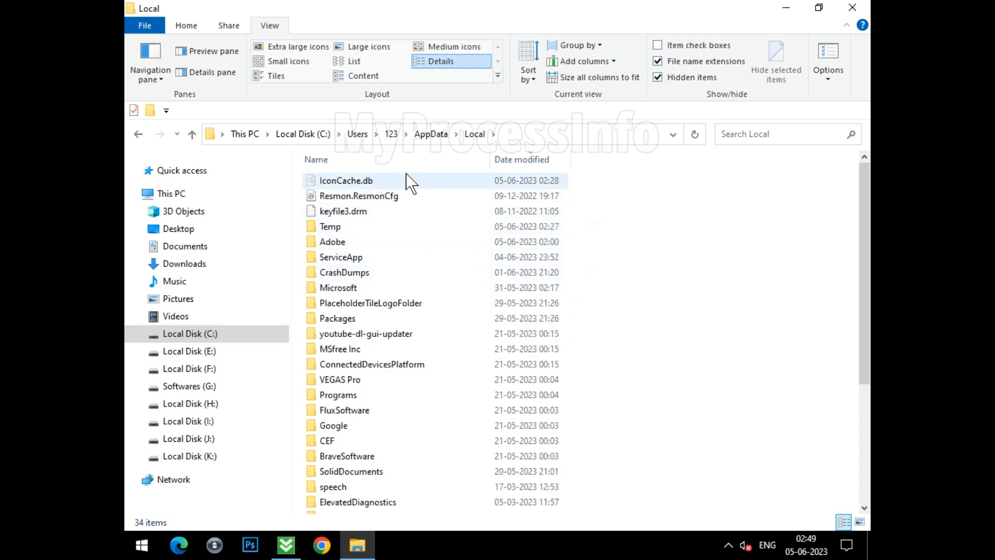
# Examine the contents of the ServiceApp folder and its apps-helper subfolder, and return to the Local folder.
pyautogui.click(404, 258)
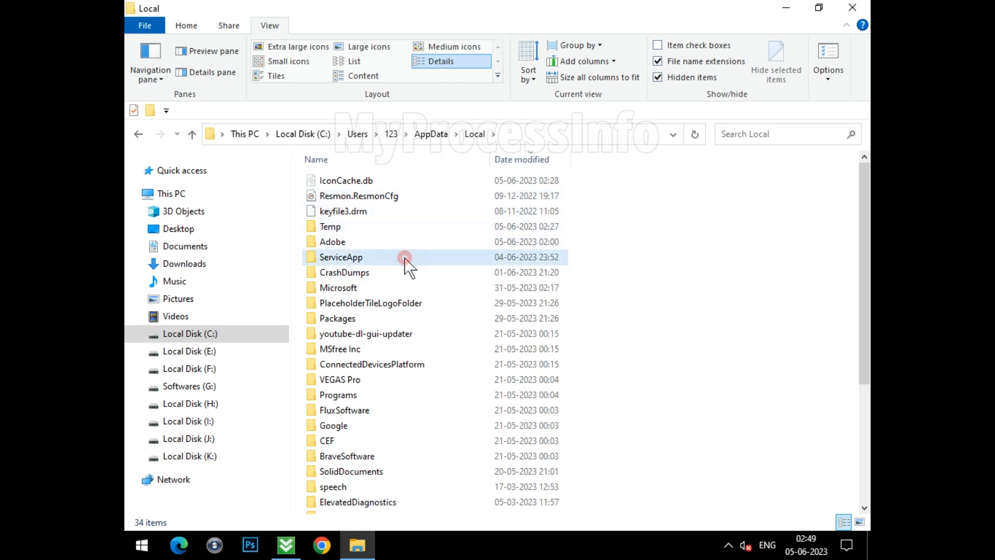
pyautogui.doubleClick(415, 257)
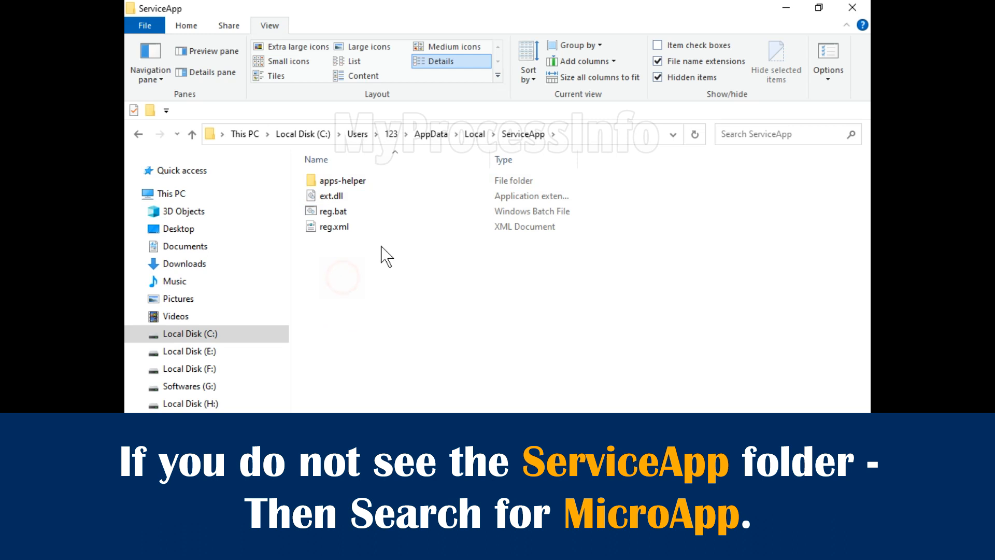
pyautogui.doubleClick(381, 180)
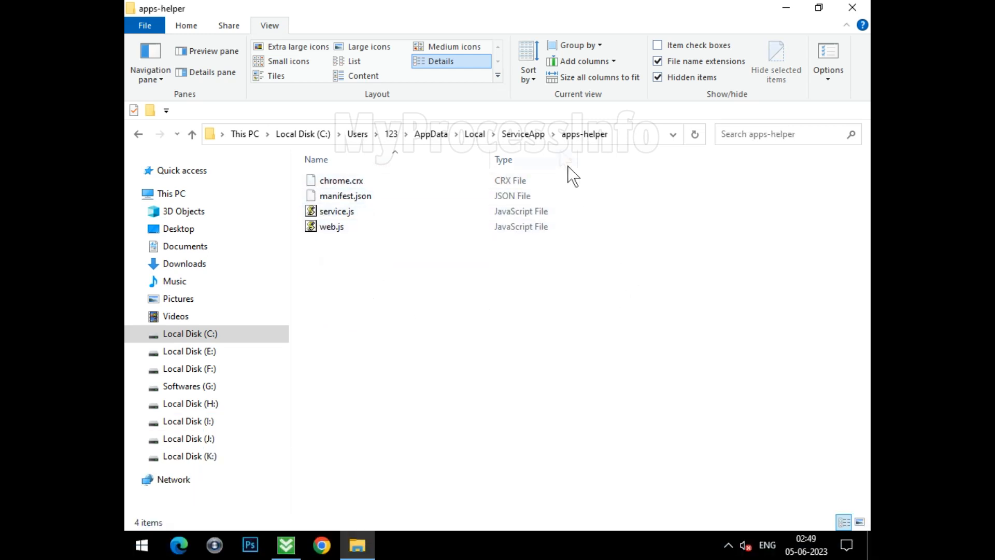
pyautogui.click(528, 134)
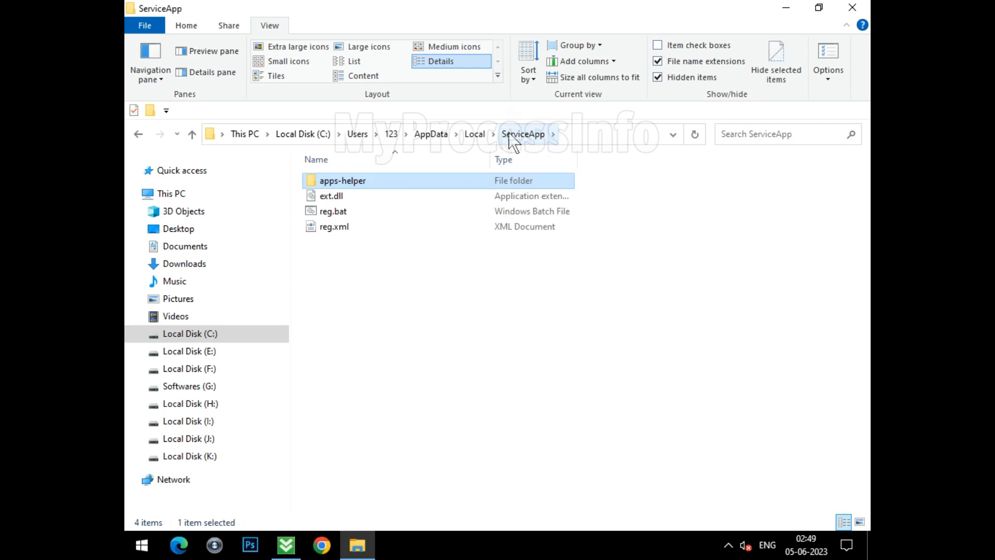
pyautogui.click(475, 135)
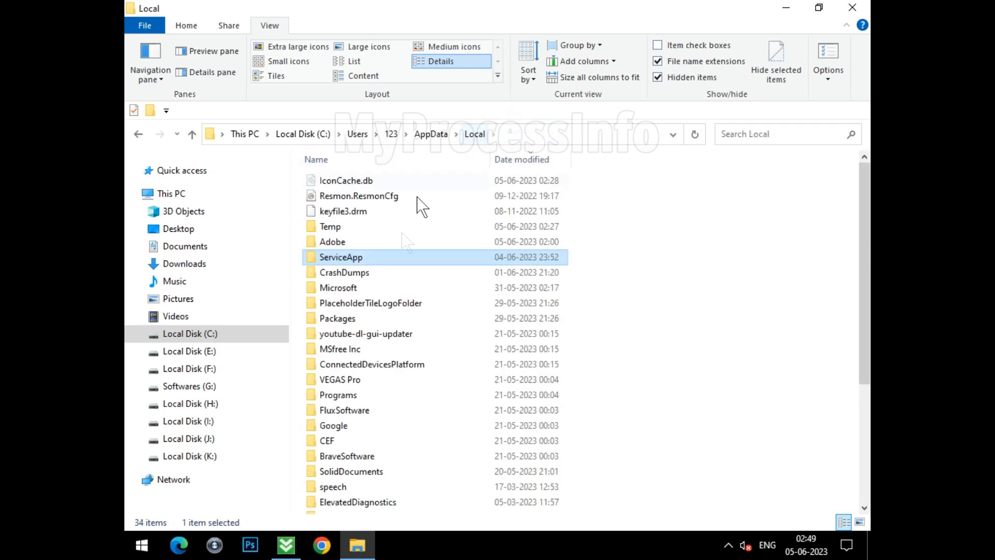
# Delete the suspicious ServiceApp folder from the Local folder.
pyautogui.moveTo(424, 257)
pyautogui.rightClick(424, 257)
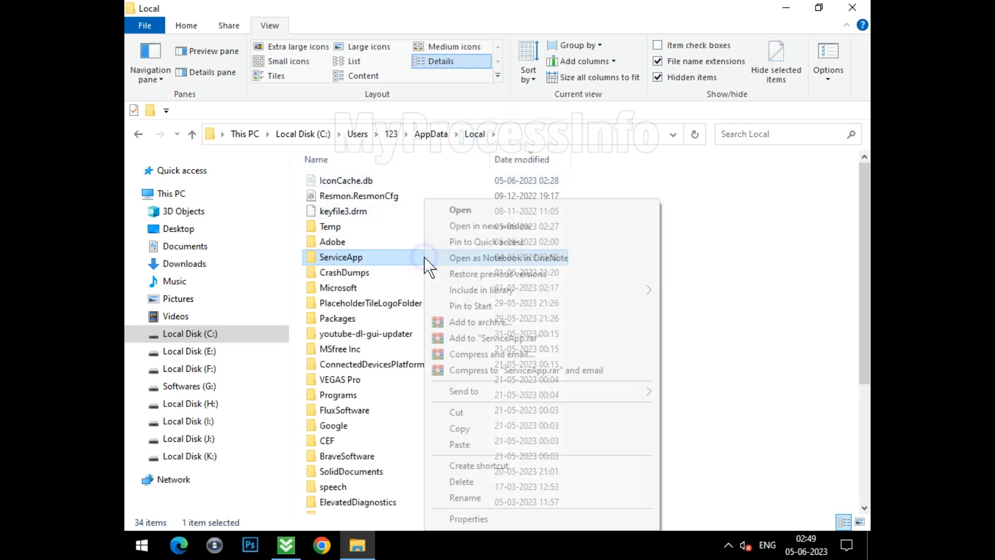
pyautogui.click(467, 482)
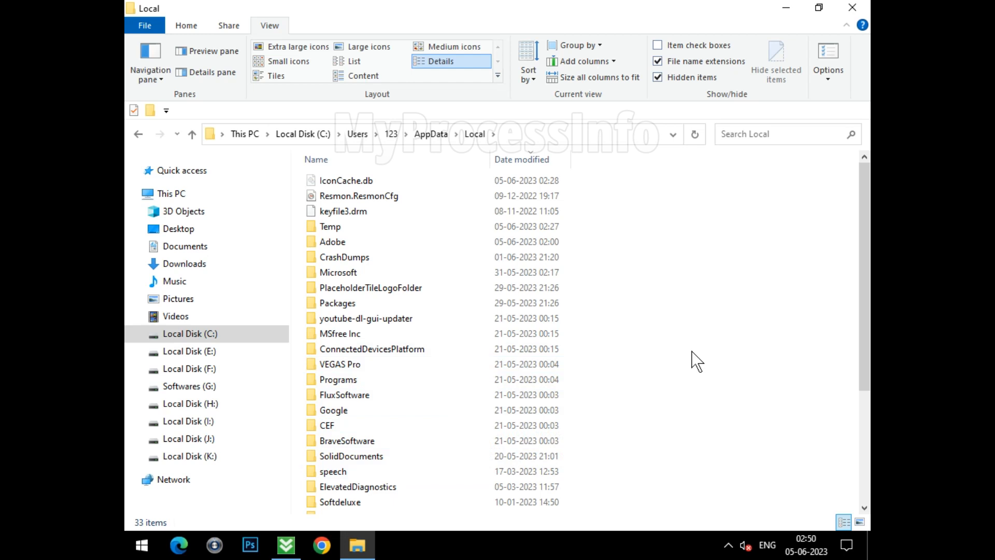
# Delete chrome.exe from the Google\Chrome\Application folder inside Local.
pyautogui.click(426, 414)
pyautogui.doubleClick(382, 413)
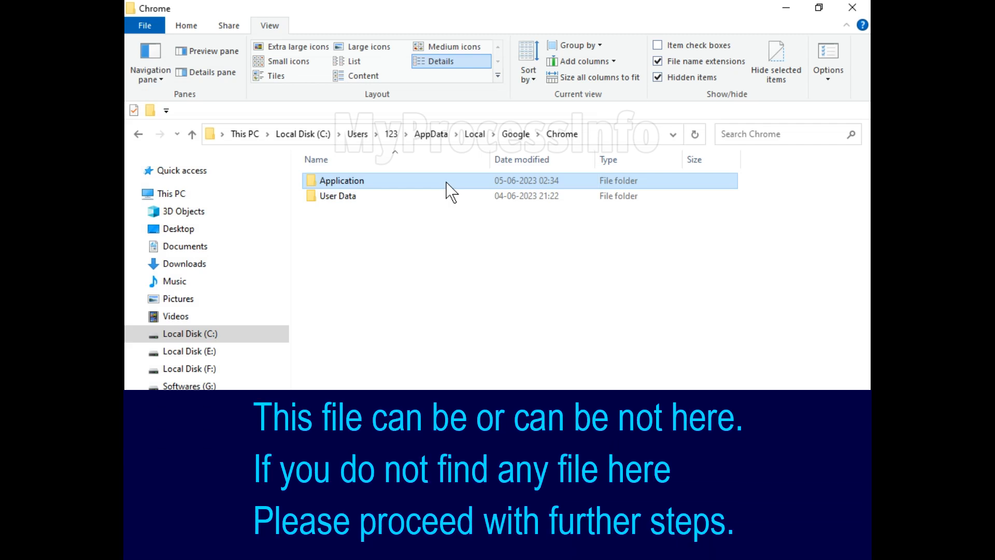
pyautogui.doubleClick(422, 182)
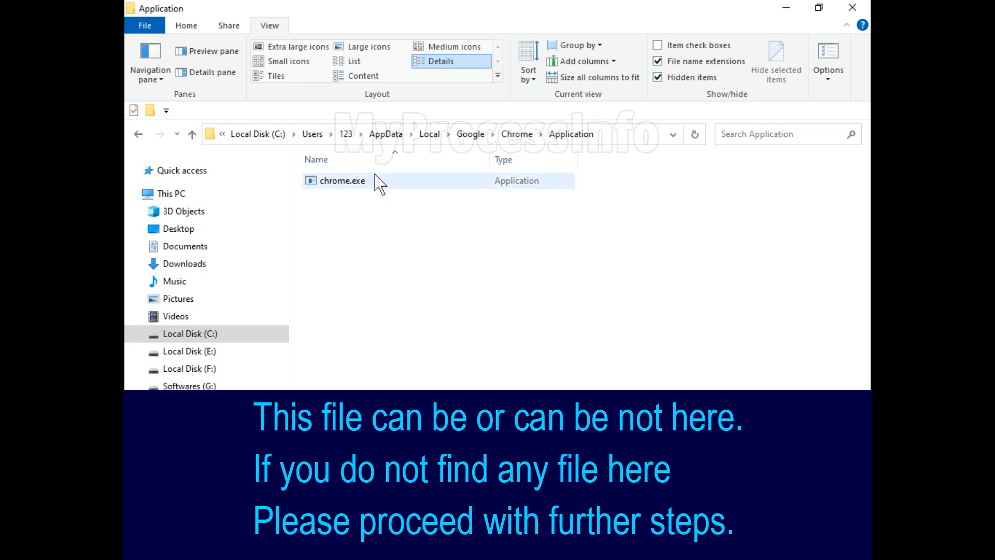
pyautogui.click(417, 182)
pyautogui.rightClick(420, 182)
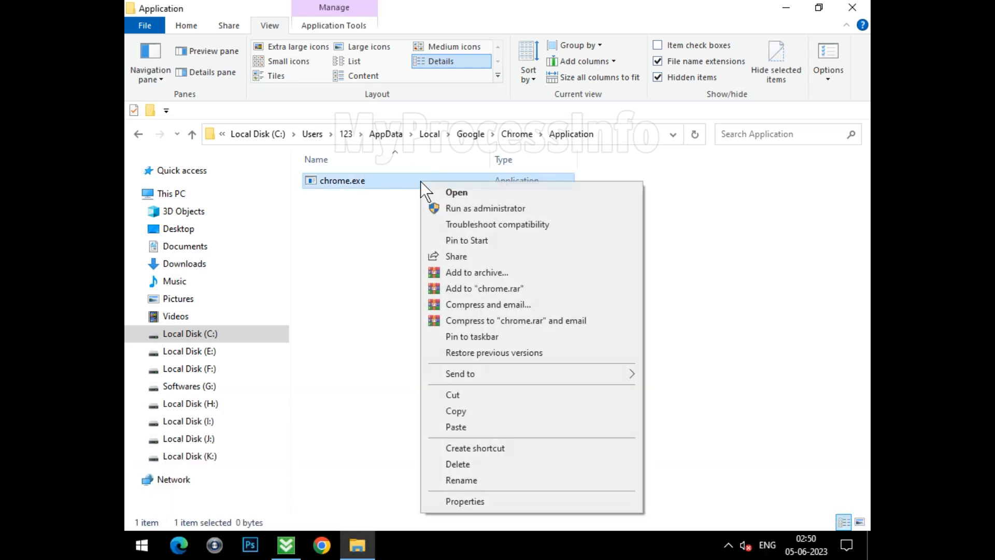
pyautogui.click(459, 465)
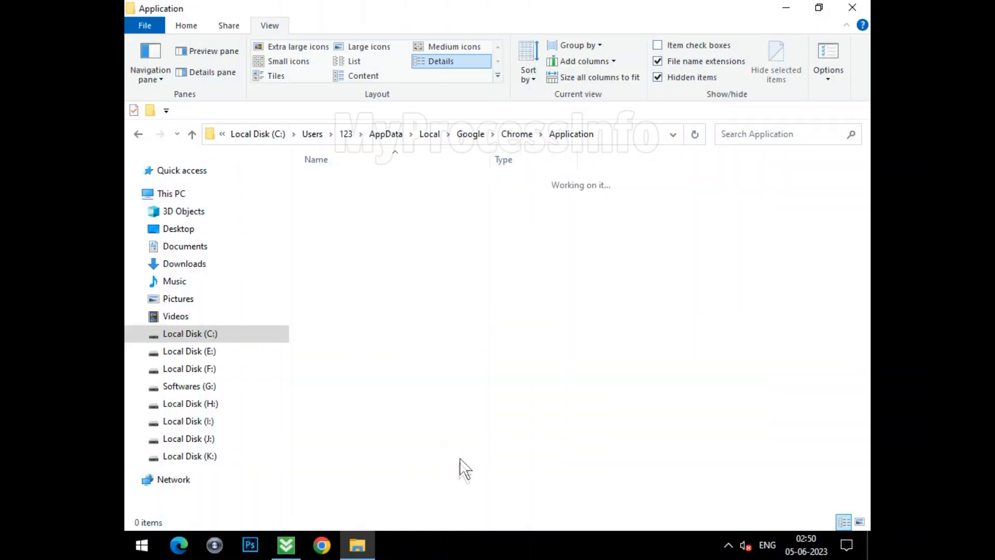
# Open the Startup folder under AppData\Roaming\Microsoft\Windows\Start Menu\Programs.
pyautogui.click(392, 138)
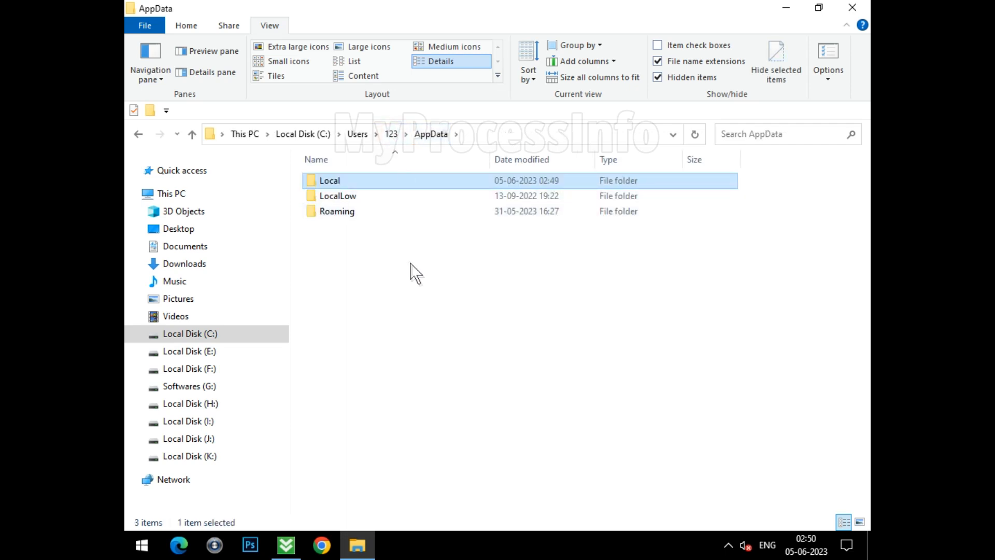
pyautogui.click(431, 212)
pyautogui.doubleClick(431, 213)
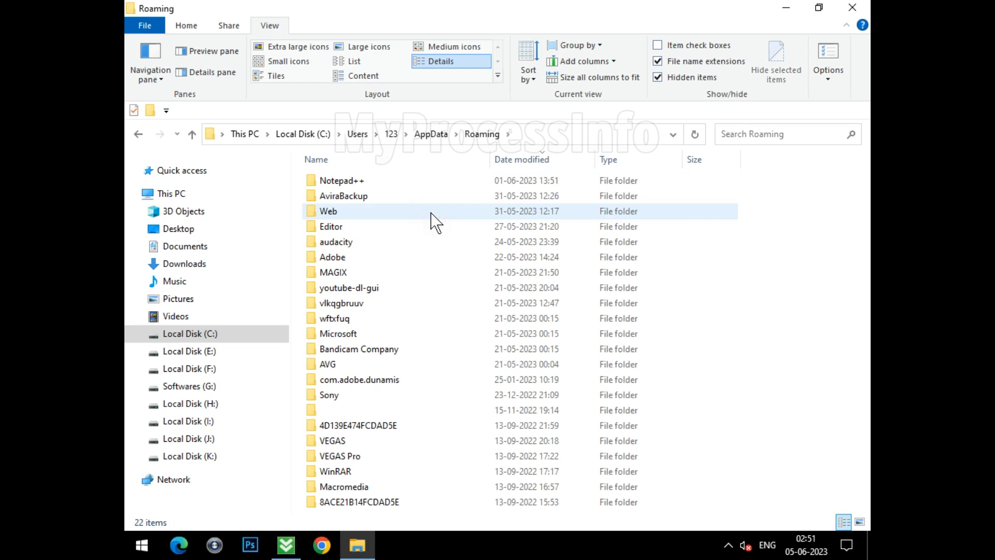
pyautogui.click(421, 334)
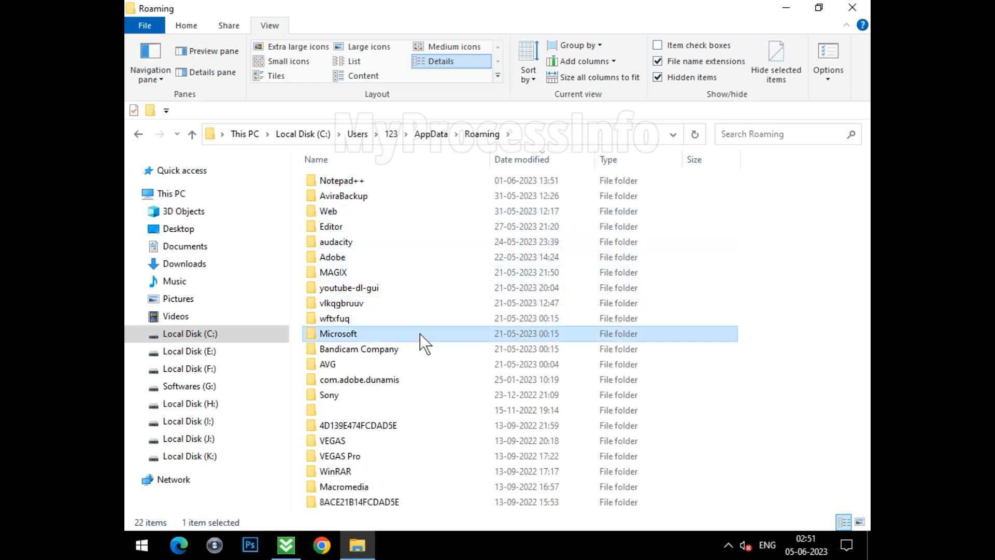
pyautogui.doubleClick(421, 334)
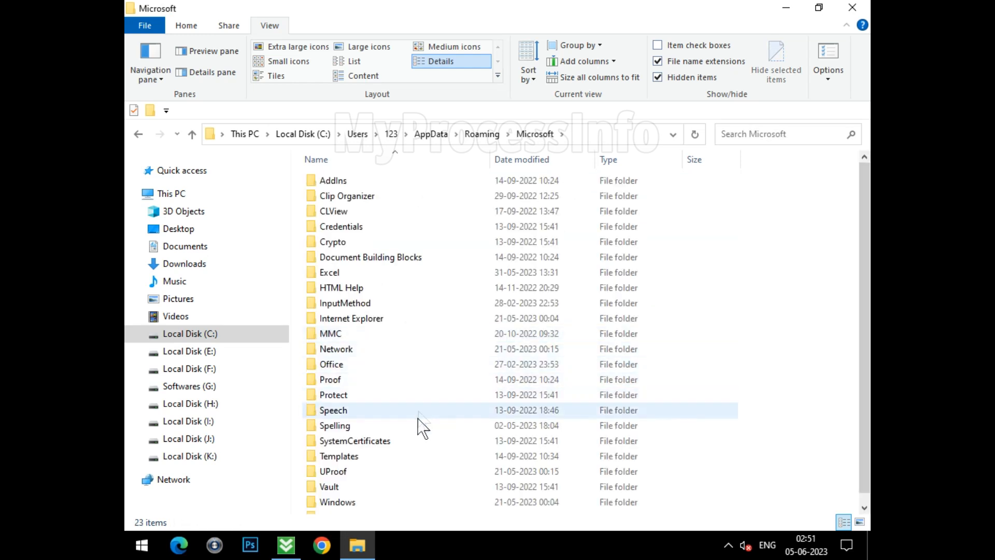
pyautogui.click(425, 500)
pyautogui.doubleClick(425, 499)
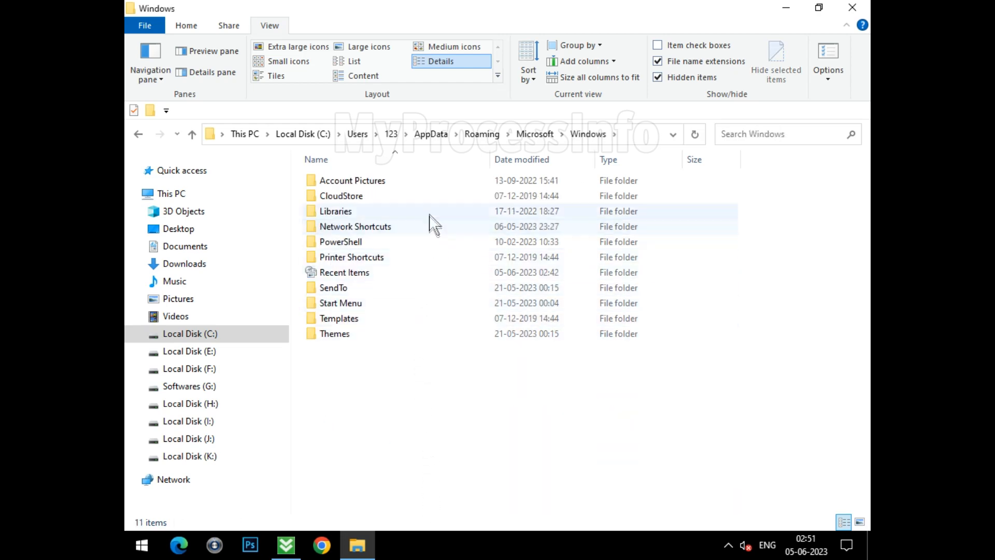
pyautogui.doubleClick(411, 306)
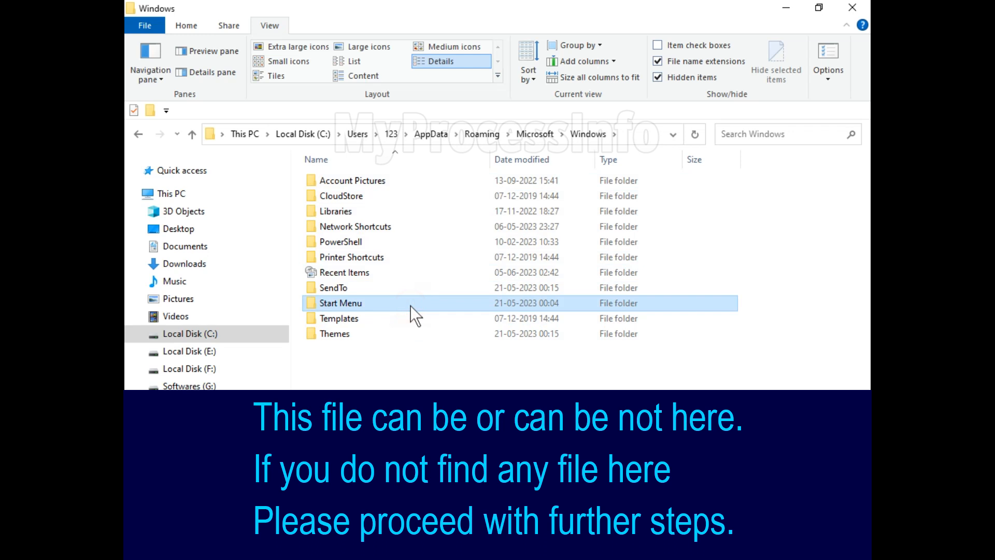
pyautogui.doubleClick(371, 186)
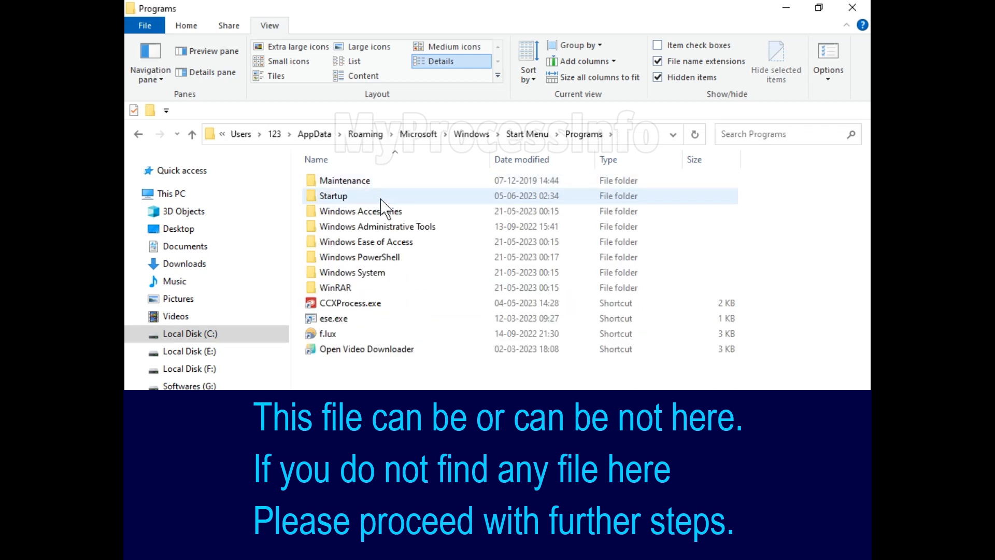
pyautogui.doubleClick(407, 197)
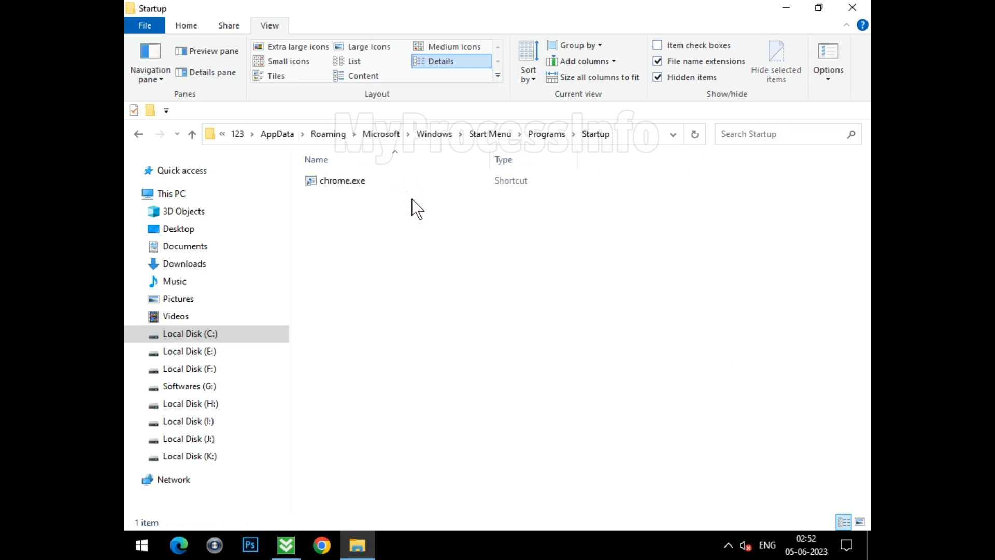
# Delete the chrome.exe shortcut from the Startup folder.
pyautogui.click(346, 184)
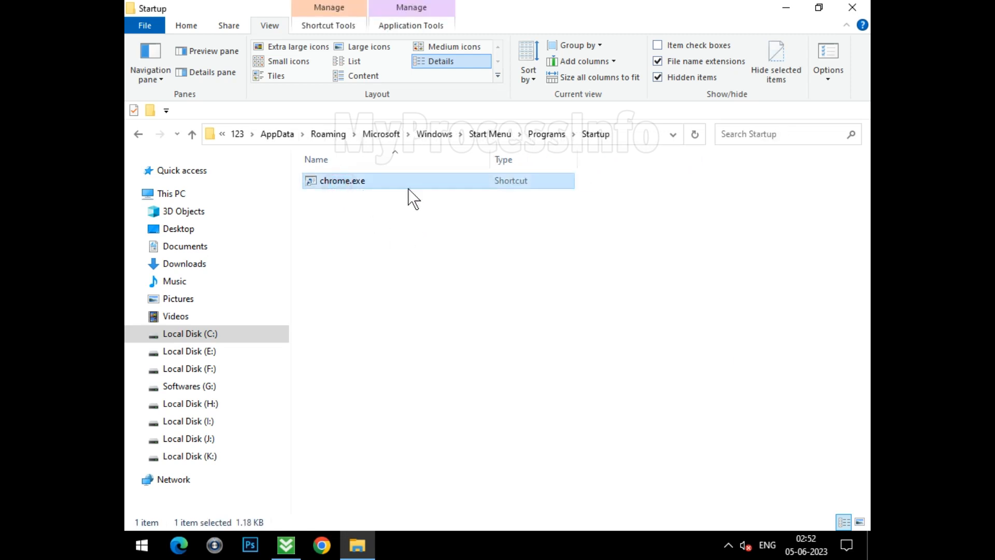
pyautogui.rightClick(493, 182)
pyautogui.click(537, 467)
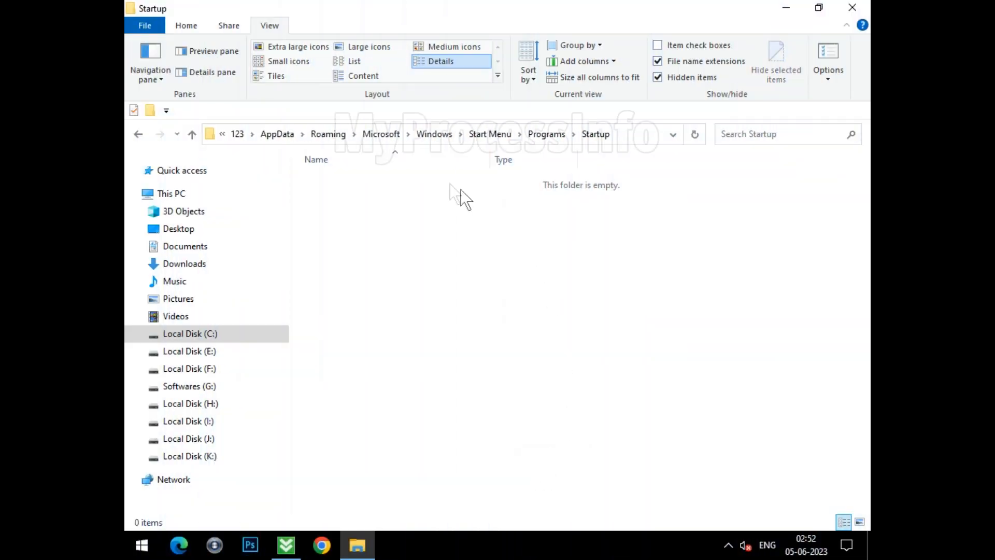
# Return to AppData and open Chrome's Extensions folder under Local\Google\Chrome\User Data\Default.
pyautogui.click(286, 137)
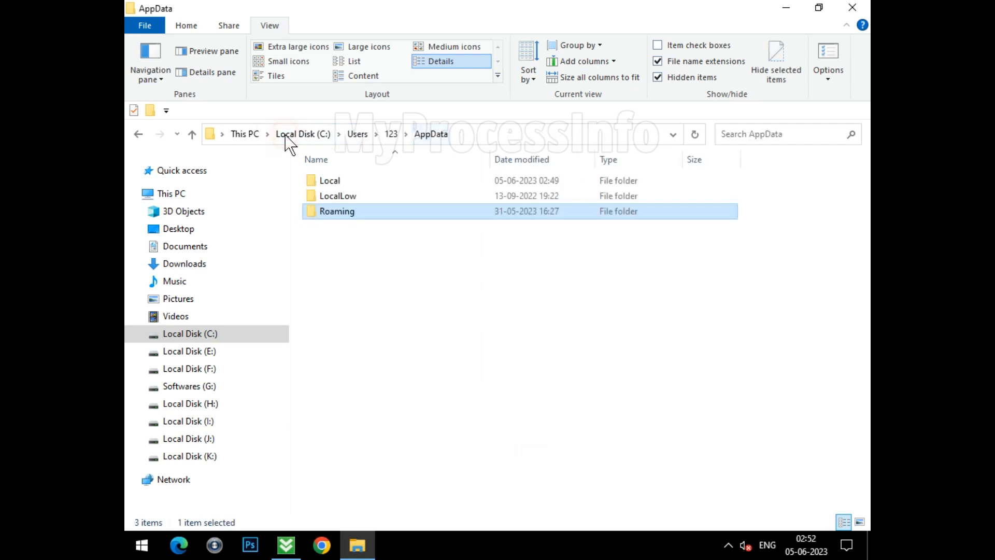
pyautogui.click(355, 249)
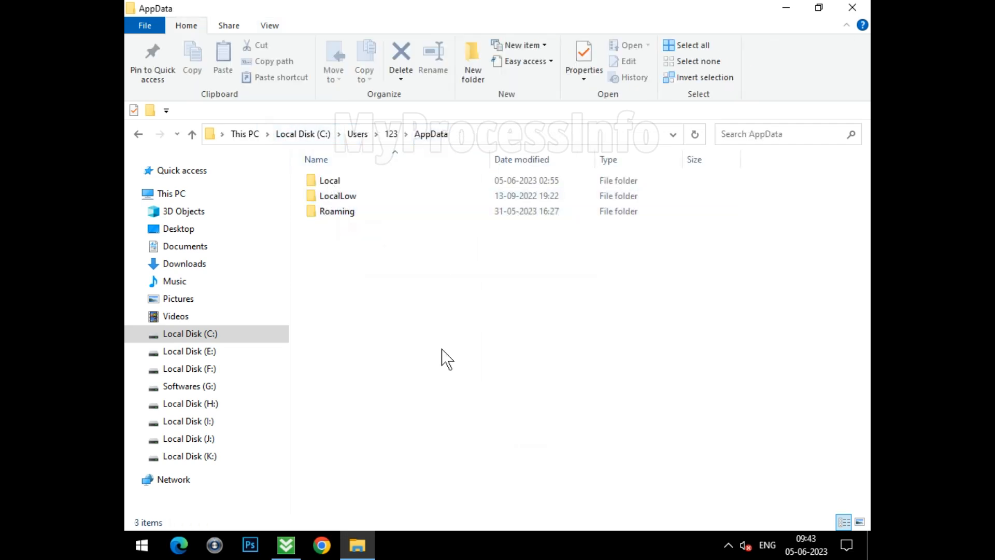
pyautogui.doubleClick(363, 183)
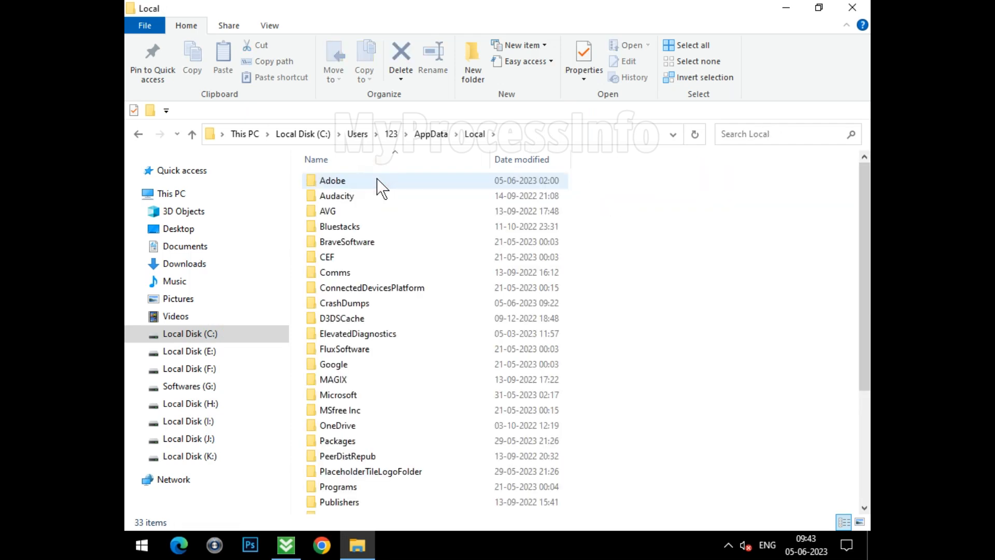
pyautogui.click(378, 361)
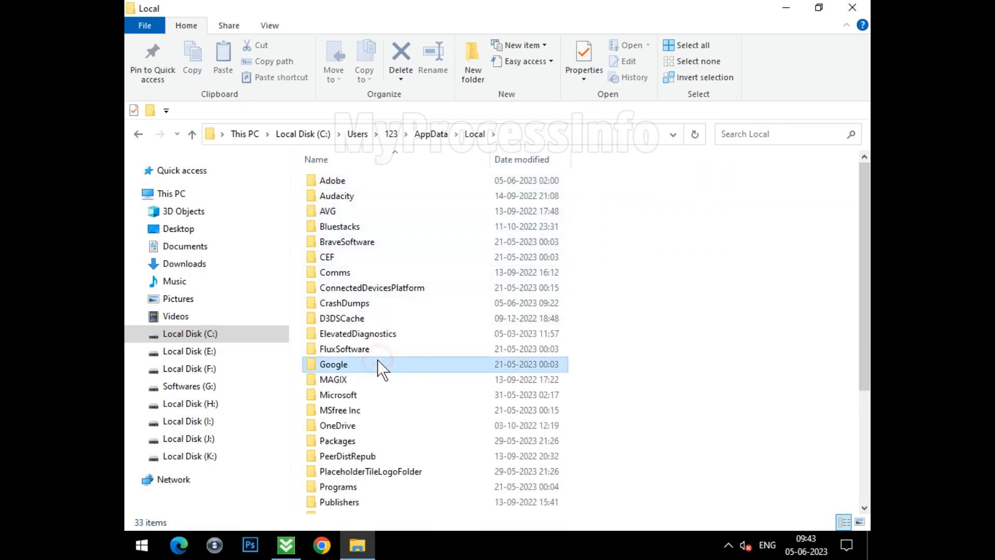
pyautogui.doubleClick(391, 363)
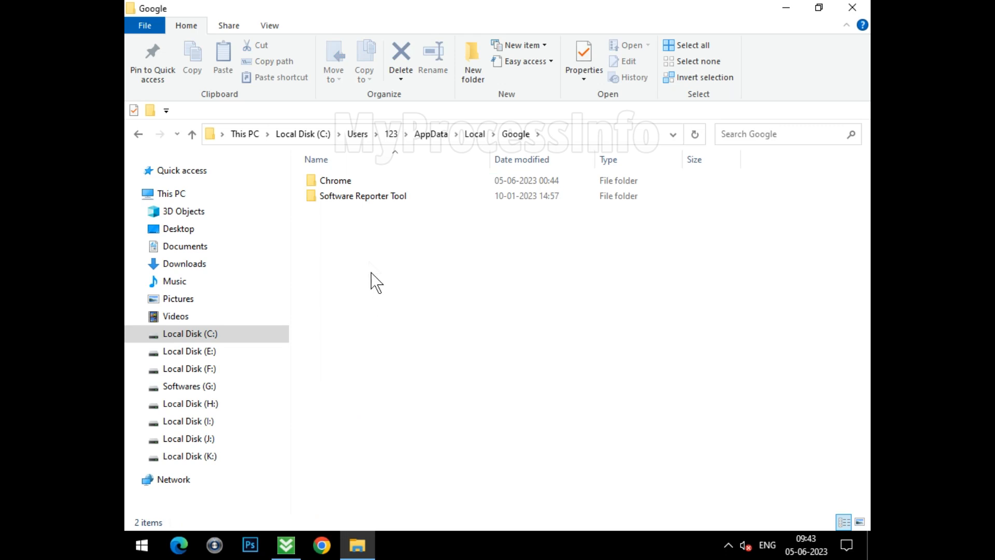
pyautogui.click(353, 179)
pyautogui.doubleClick(377, 183)
pyautogui.click(374, 203)
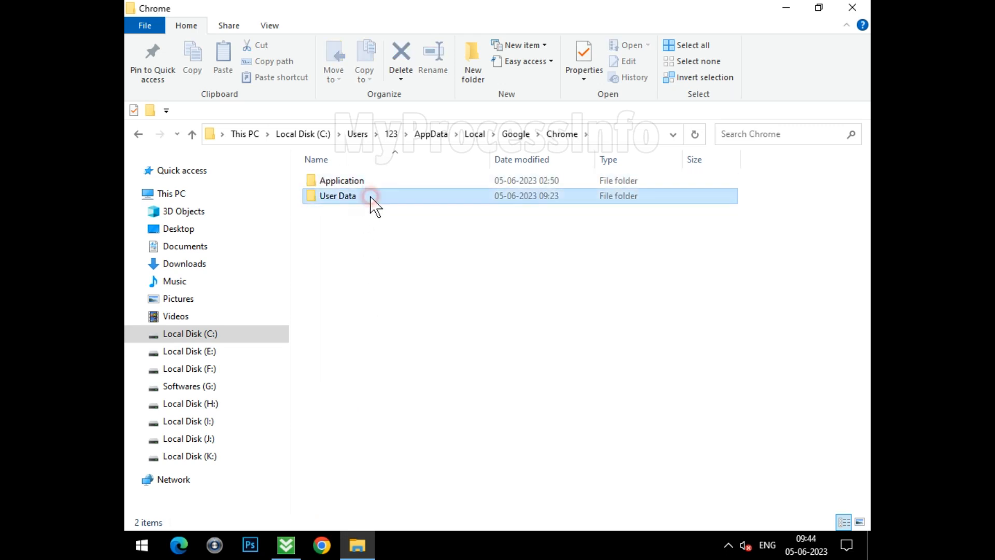
pyautogui.doubleClick(371, 201)
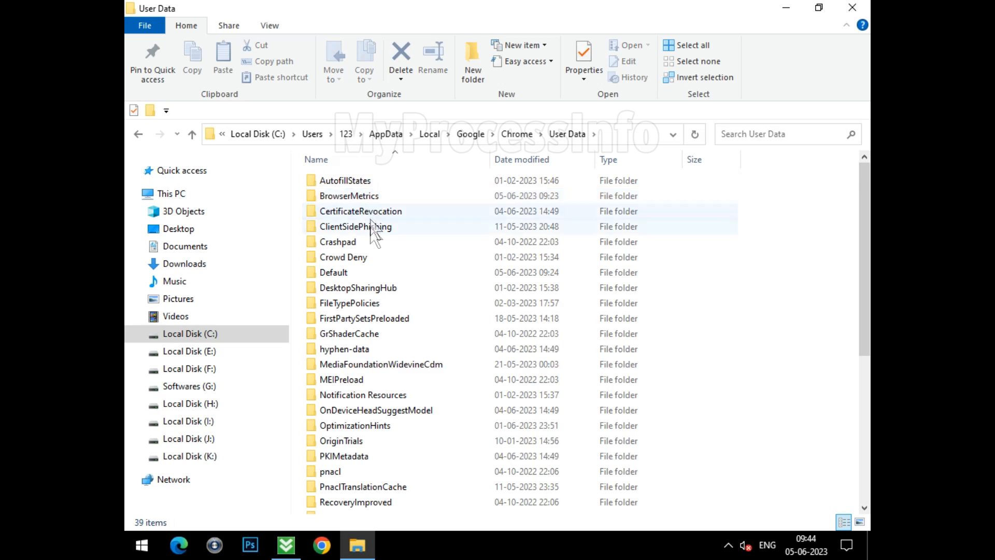
pyautogui.doubleClick(394, 272)
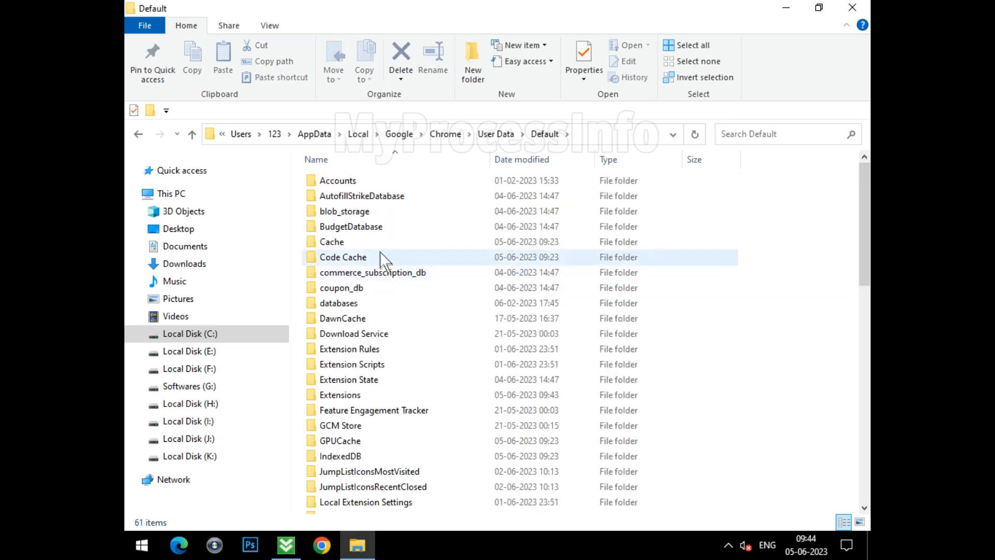
pyautogui.doubleClick(375, 394)
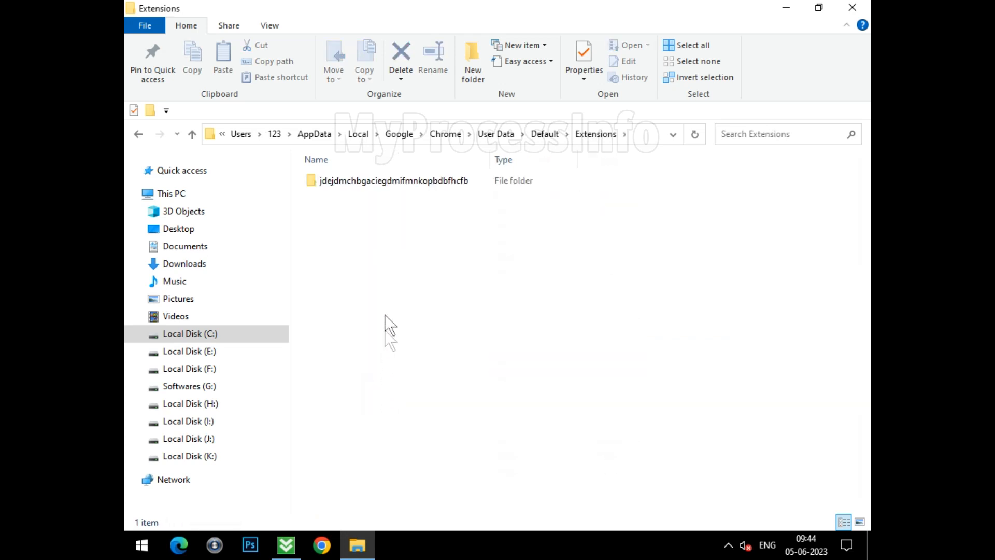
# Delete the suspicious jdejdmchbgaciegdmifmnkopbdbfhcfb folder from Chrome's Extensions folder.
pyautogui.click(390, 184)
pyautogui.rightClick(476, 182)
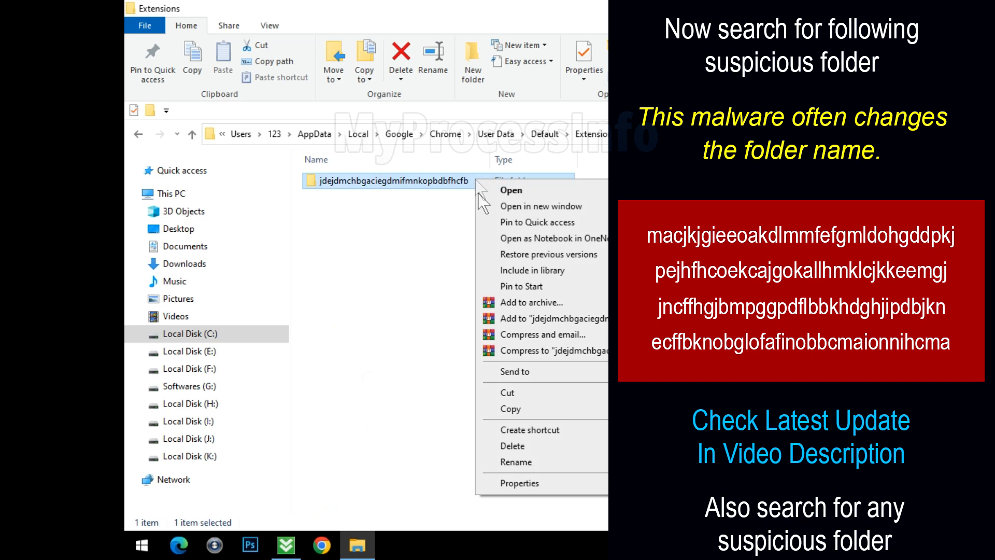
pyautogui.click(528, 448)
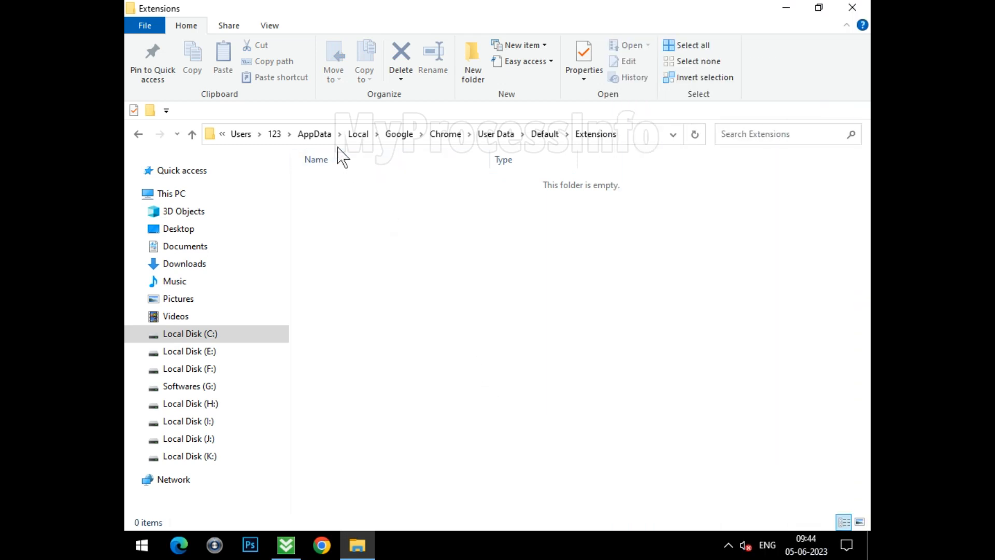
# Return to AppData and open the Edge folder under Local\Microsoft.
pyautogui.click(326, 136)
pyautogui.doubleClick(371, 180)
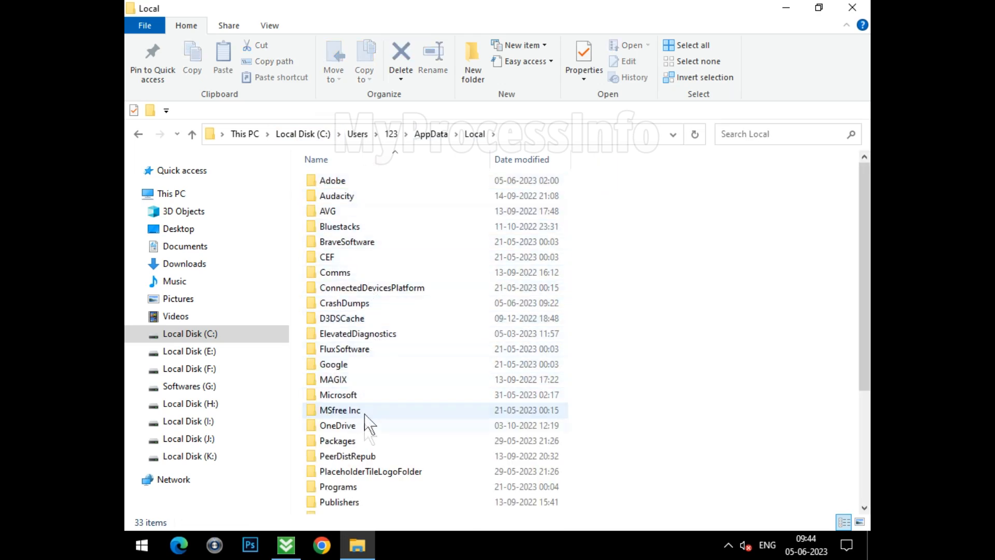
pyautogui.scroll(-3, 370, 435)
pyautogui.scroll(2, 368, 446)
pyautogui.click(396, 344)
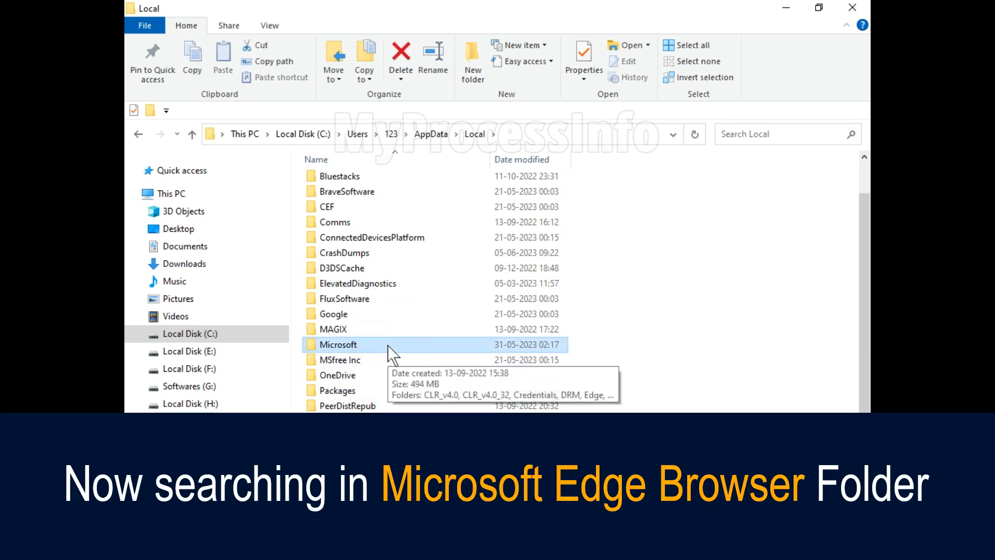
pyautogui.doubleClick(410, 344)
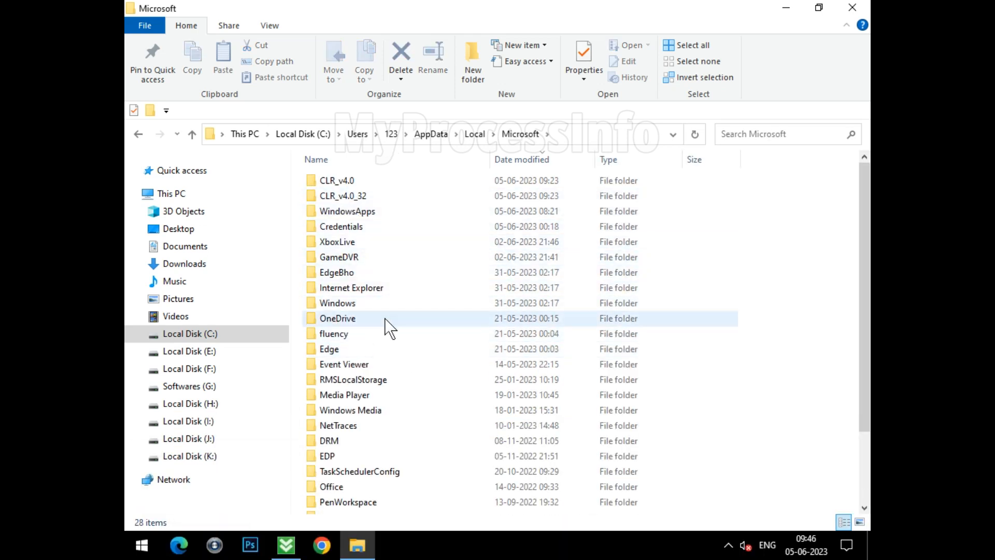
pyautogui.click(383, 347)
pyautogui.doubleClick(428, 348)
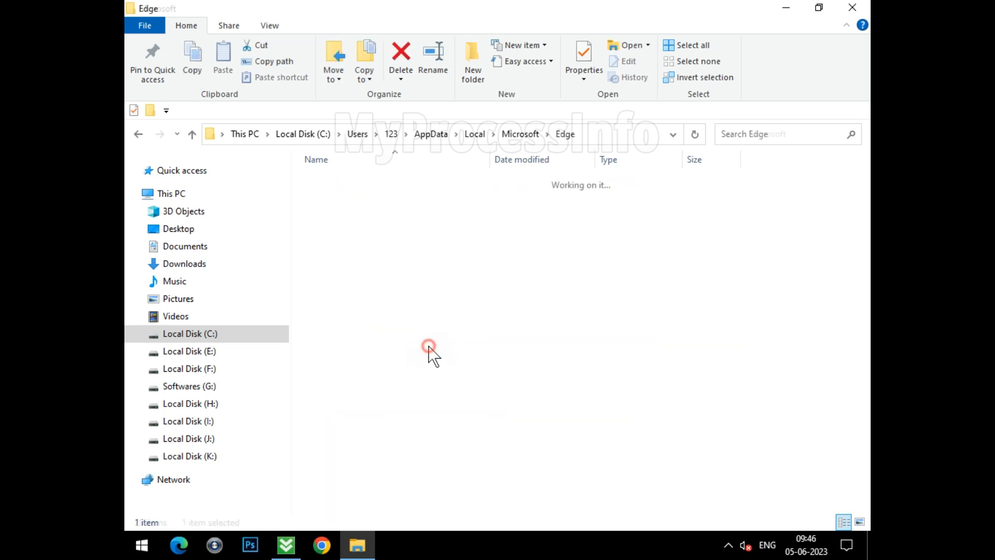
# Open Edge's Extensions folder under User Data\Default.
pyautogui.click(369, 186)
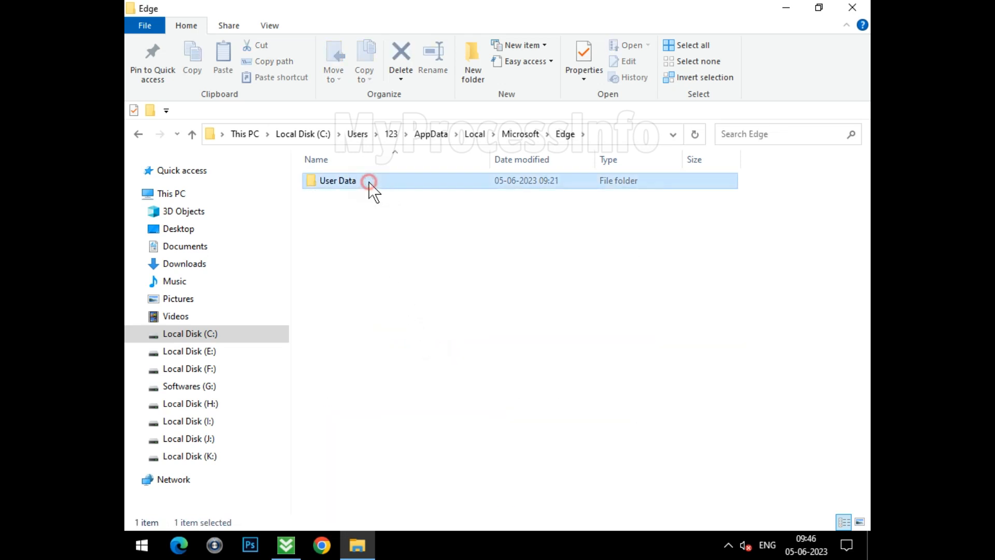
pyautogui.doubleClick(411, 181)
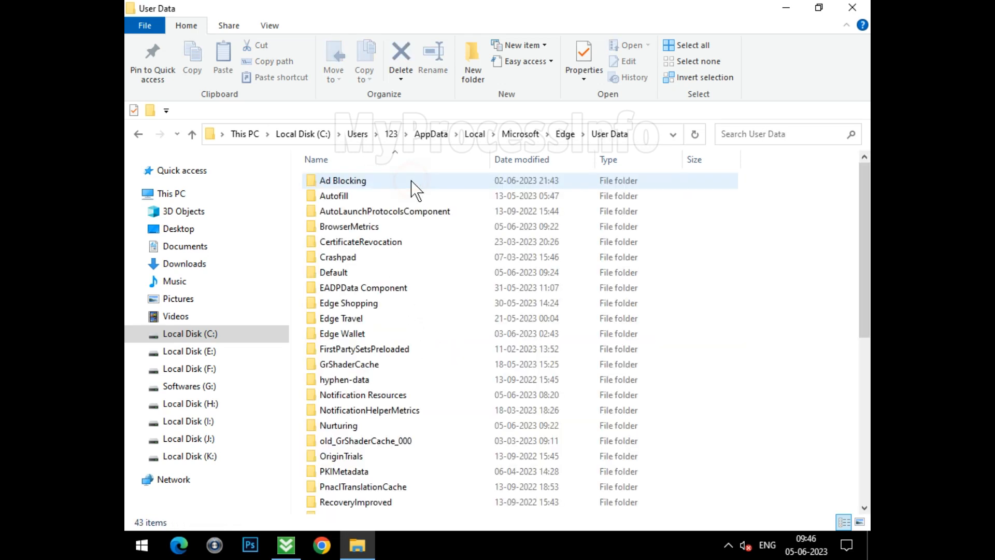
pyautogui.doubleClick(420, 276)
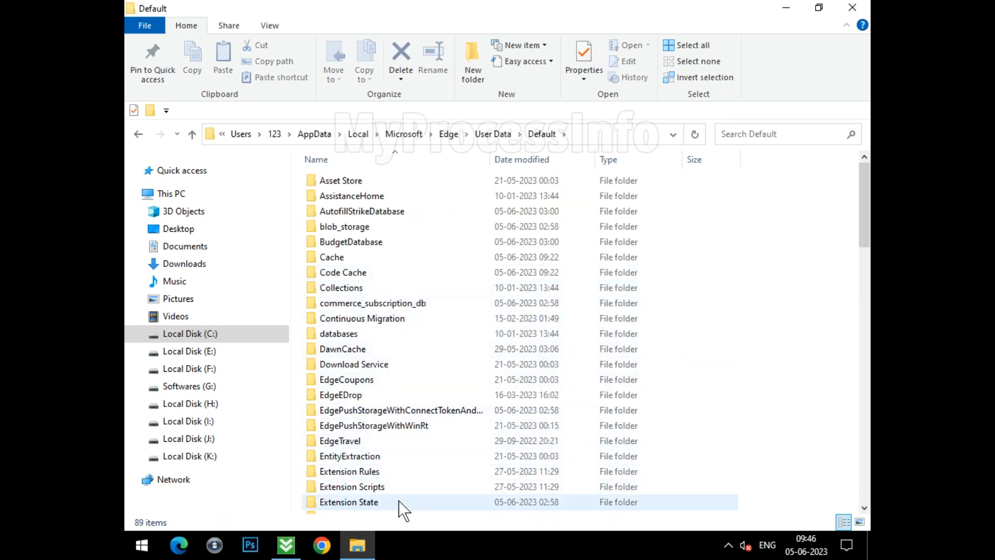
pyautogui.scroll(-1, 401, 511)
pyautogui.click(400, 474)
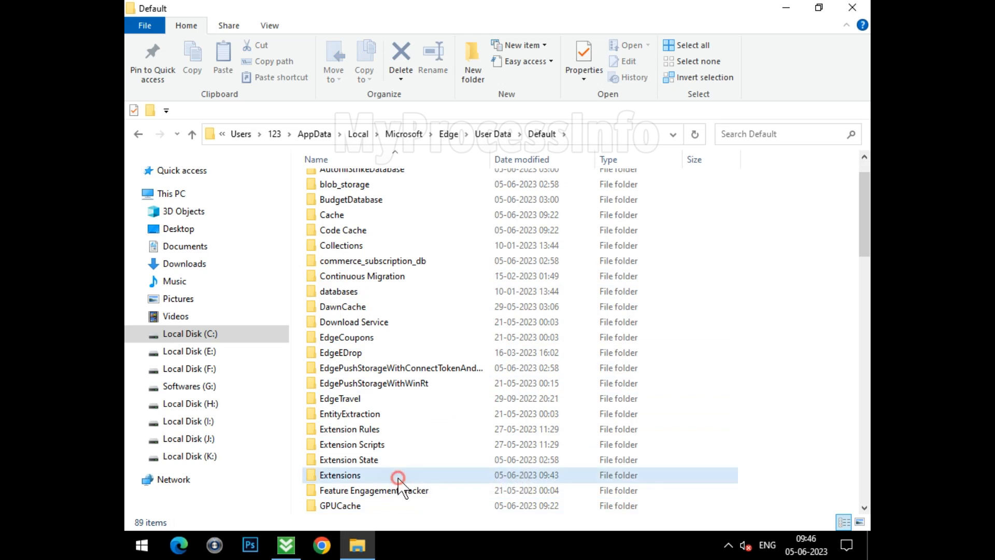
pyautogui.doubleClick(407, 475)
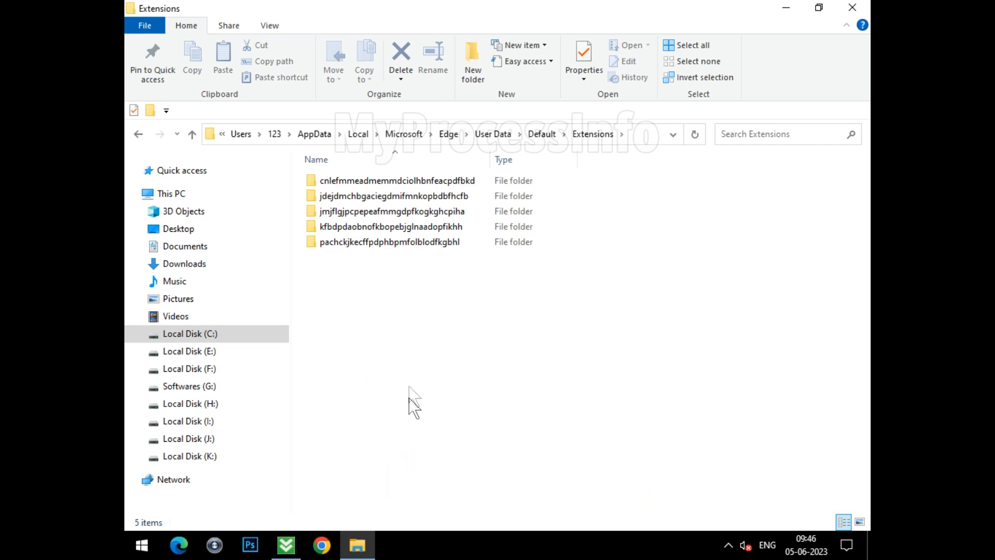
# Delete the suspicious jdejdmchbgaciegdmifmnkopbdbfhcfb folder from Edge's Extensions folder.
pyautogui.click(409, 196)
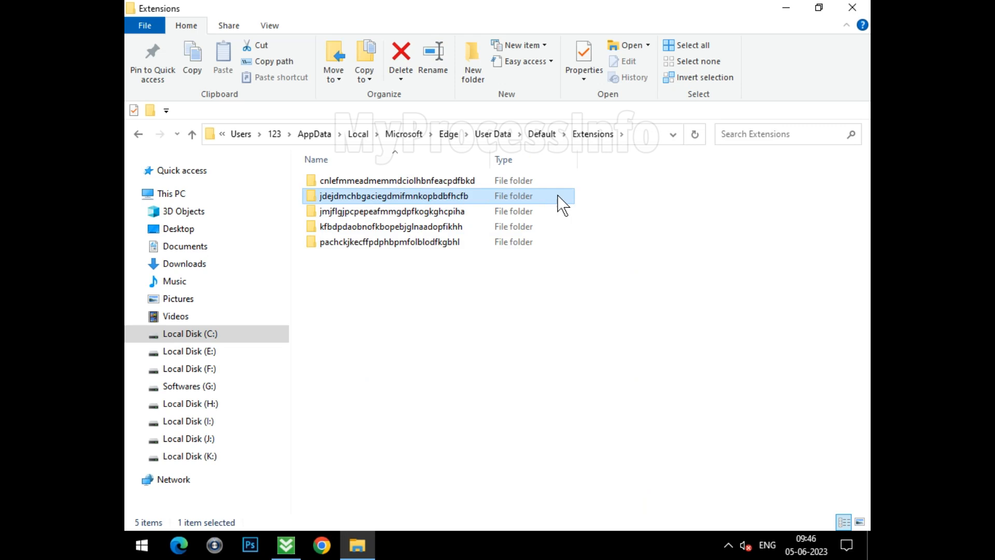
pyautogui.rightClick(558, 195)
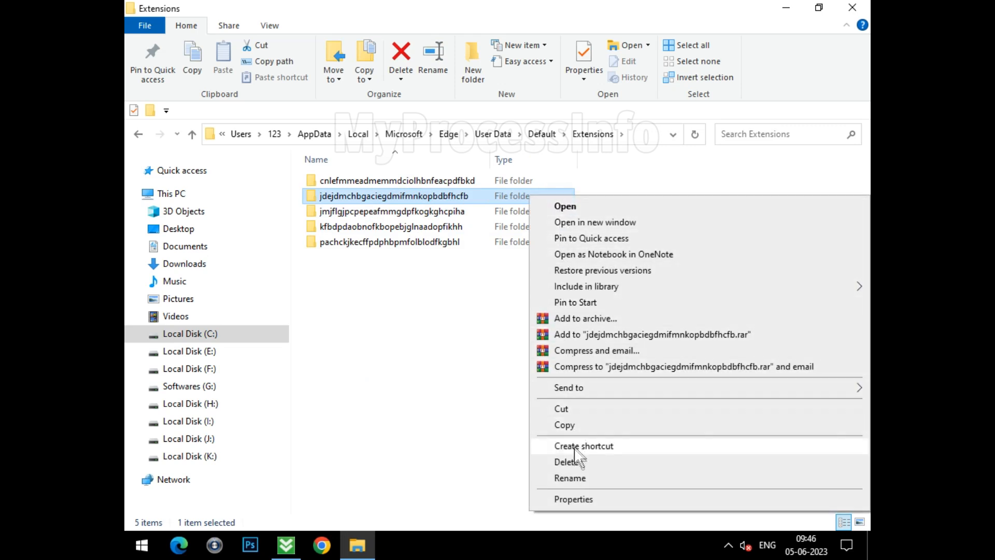
pyautogui.click(565, 462)
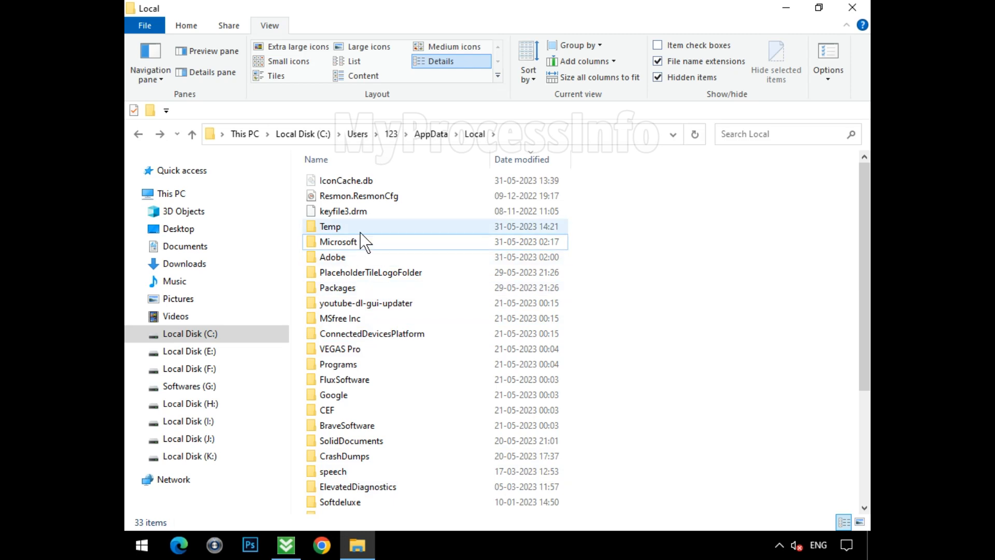
# Open the Temp folder under AppData\Local and delete all of its contents.
pyautogui.doubleClick(333, 228)
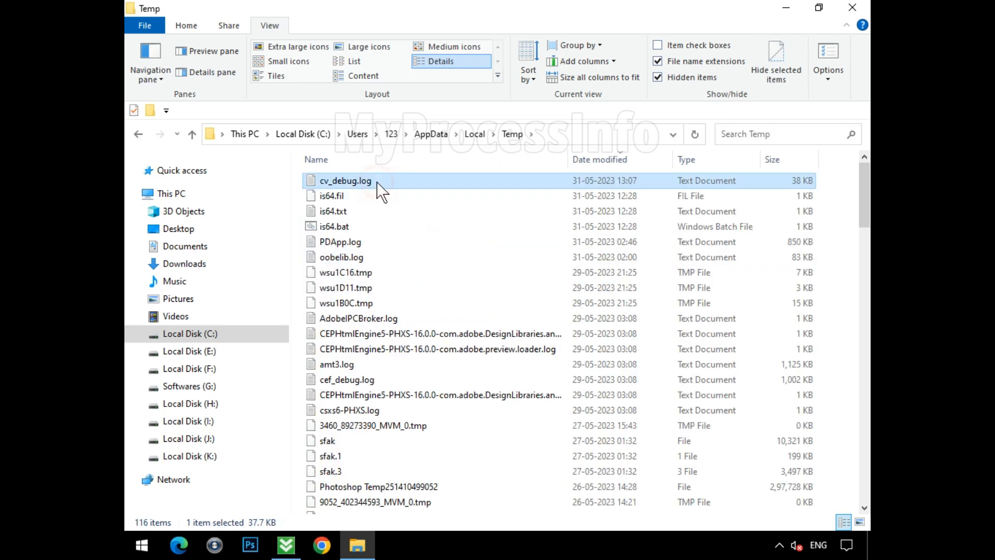
pyautogui.hotkey('ctrl', 'a')
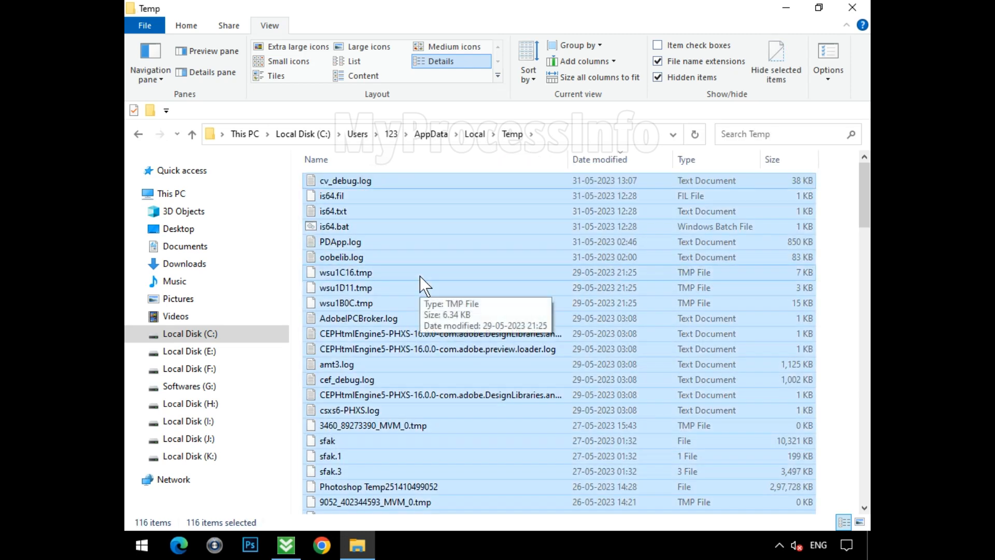
pyautogui.rightClick(419, 277)
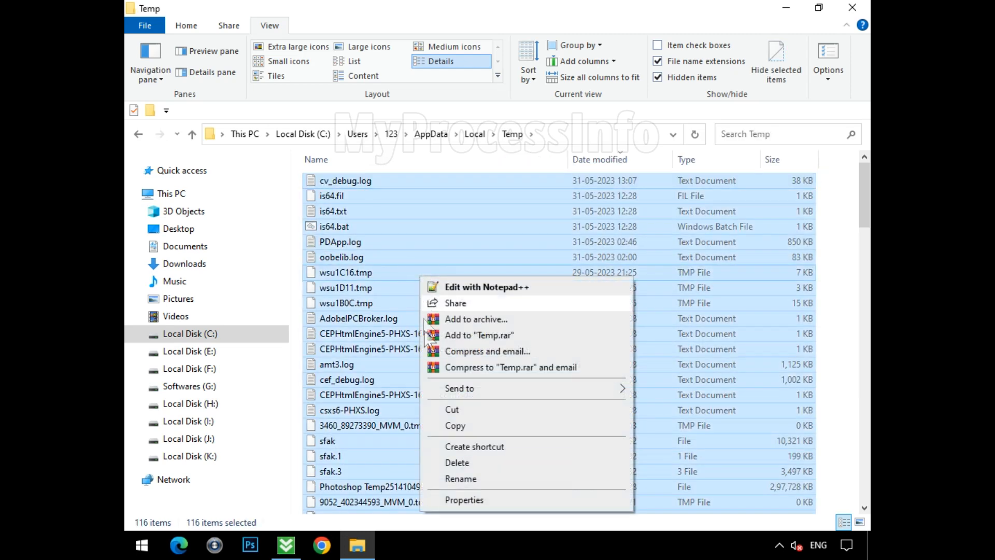
pyautogui.click(454, 459)
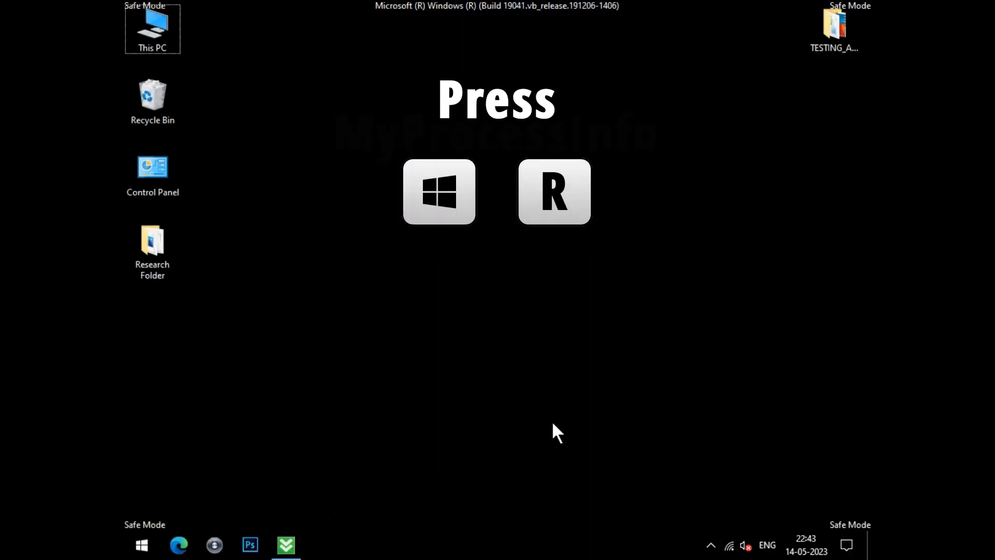
# Turn off Safe boot in System Configuration, opened with MSCONFIG, and restart the computer.
pyautogui.press('super+r')
pyautogui.write('MSCONFIG')
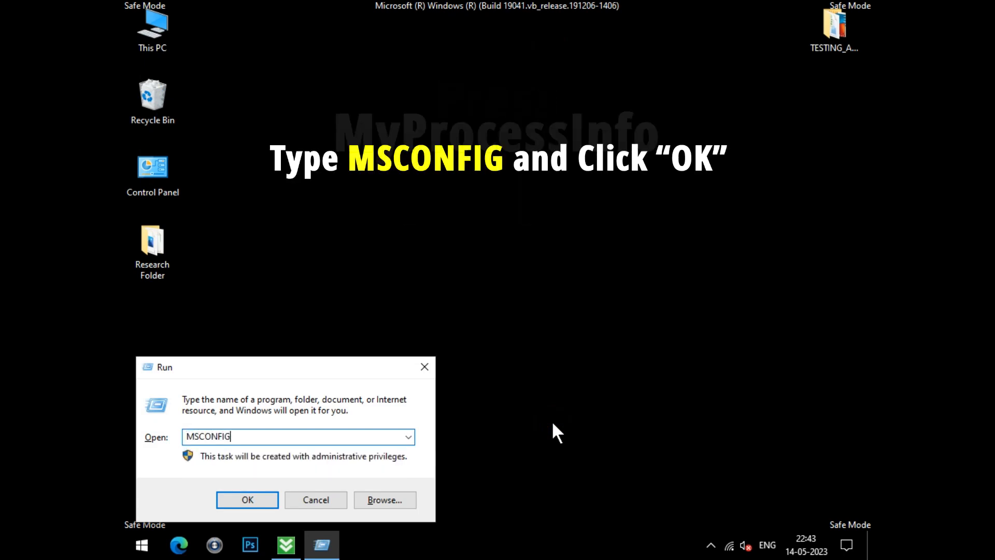
pyautogui.click(269, 500)
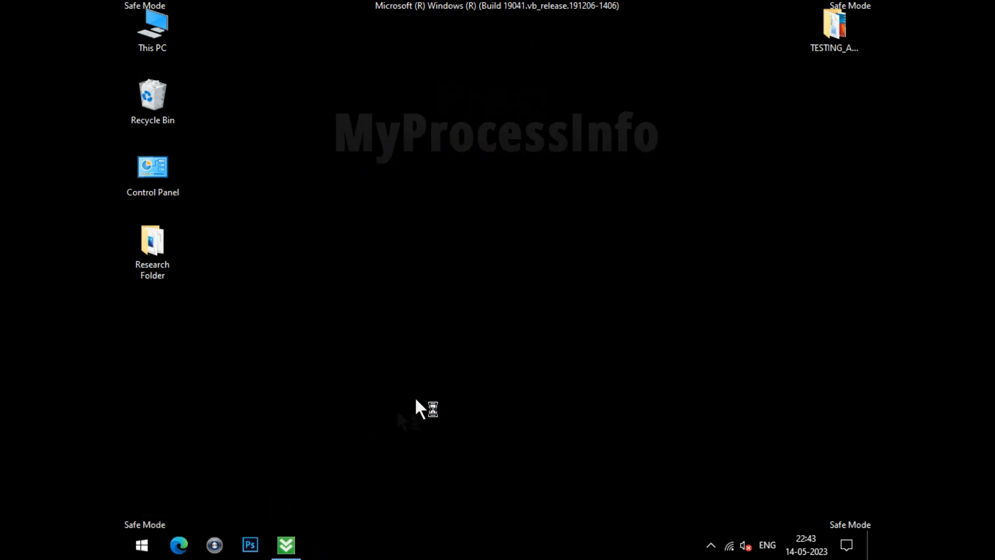
pyautogui.click(348, 158)
pyautogui.click(323, 299)
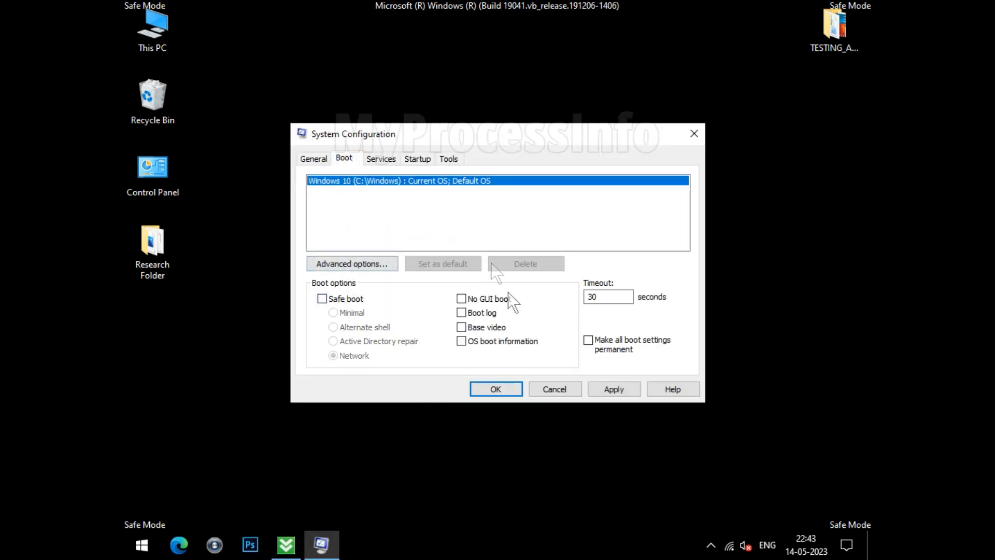
pyautogui.click(623, 393)
pyautogui.click(482, 390)
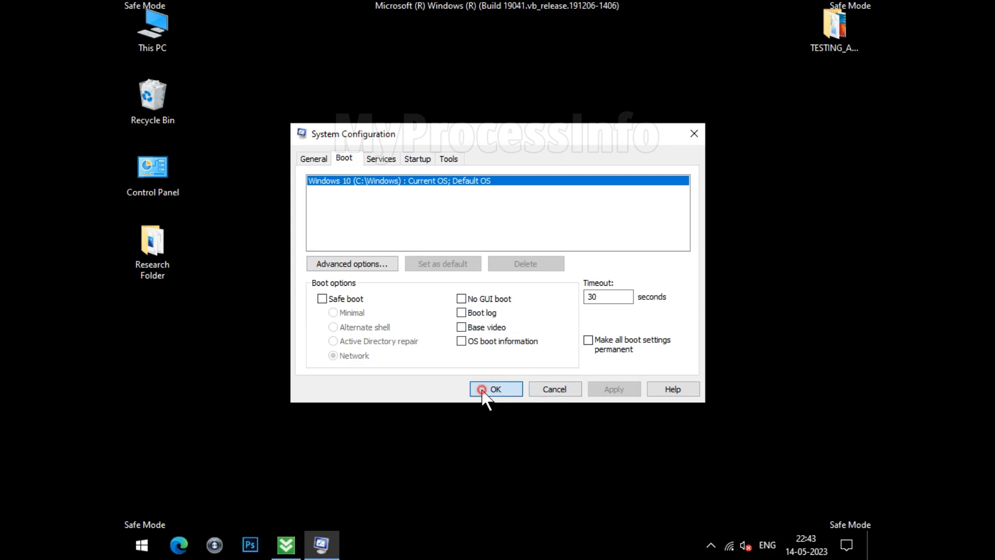
pyautogui.click(485, 304)
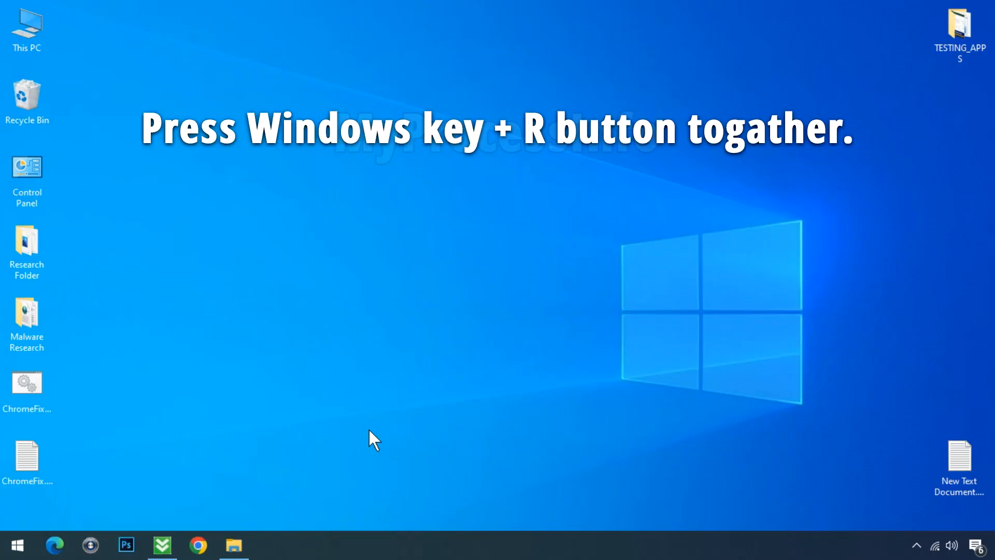
# Launch the Malicious Software Removal Tool with the MRT command and start a full scan.
pyautogui.press('super+r')
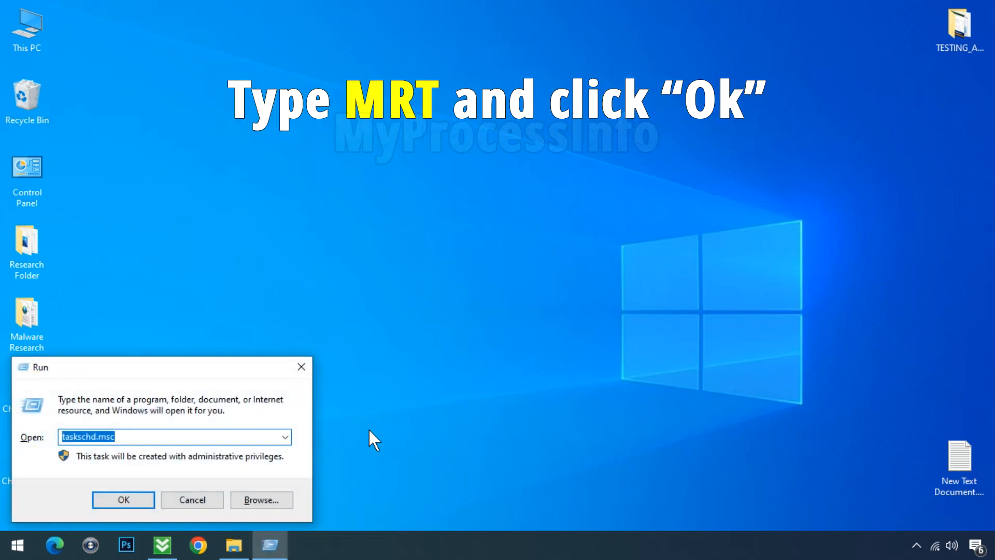
pyautogui.write('MRT')
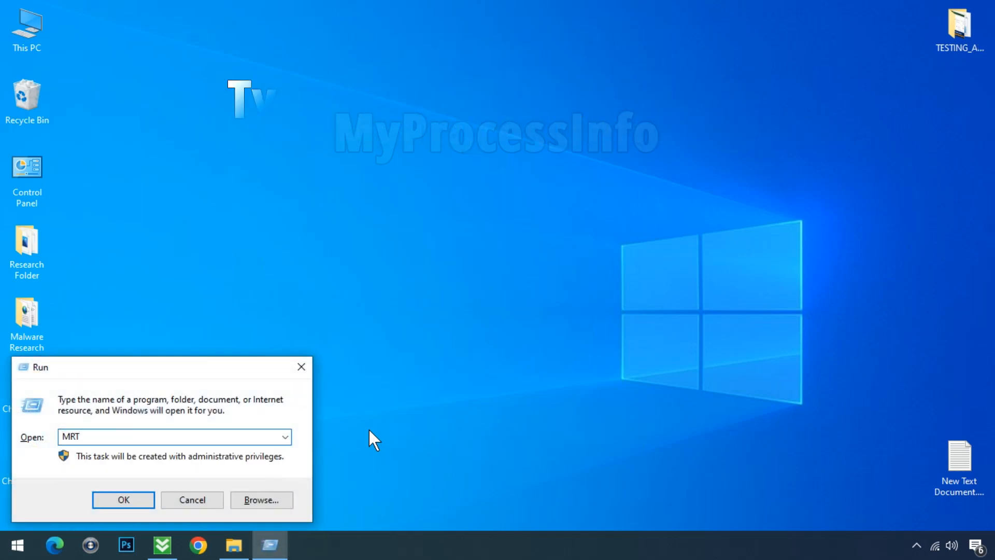
pyautogui.click(138, 493)
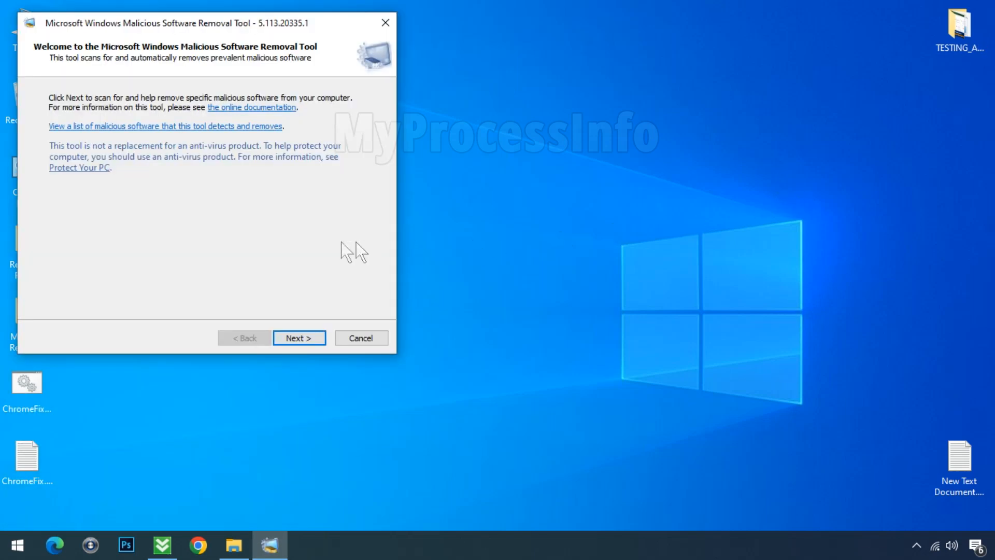
pyautogui.click(288, 338)
pyautogui.click(52, 185)
pyautogui.click(294, 338)
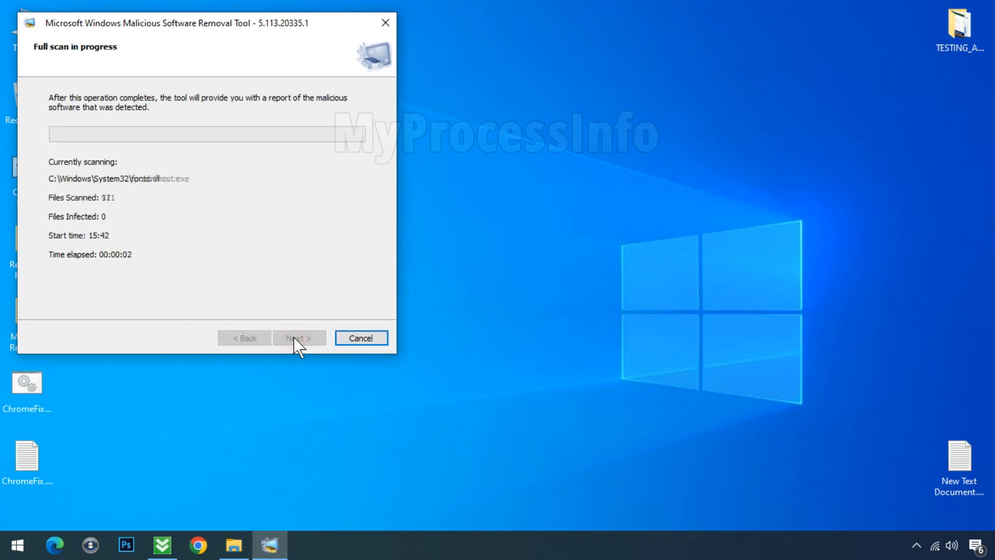